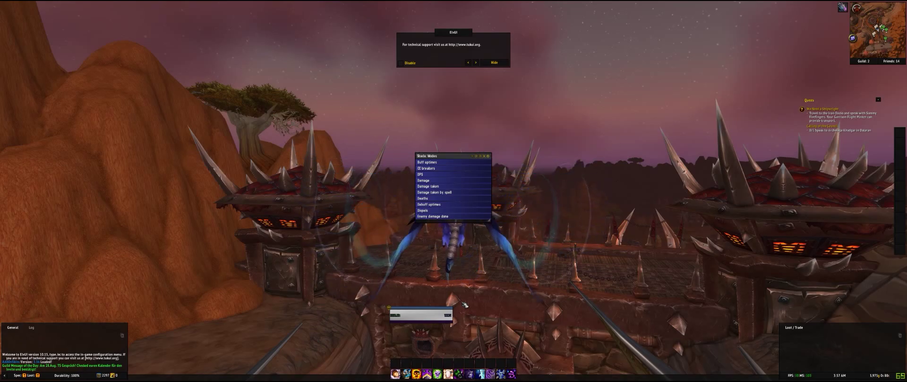
# - Move the Skada damage meter window clear of the character and hide the ElvUI technical support tip
pyautogui.moveTo(465, 305); pyautogui.dragTo(455, 193)
pyautogui.moveTo(445, 161); pyautogui.dragTo(612, 156)
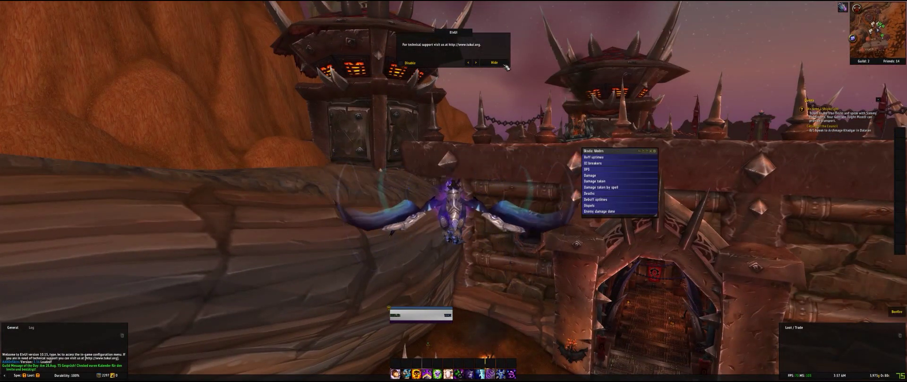
pyautogui.click(505, 64)
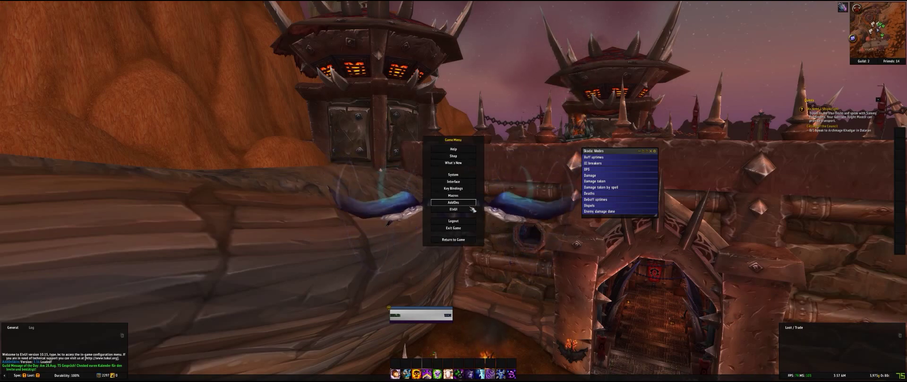
# - Open the ElvUI configuration, move its window clear of the Skada meter, and close it
pyautogui.click(467, 210)
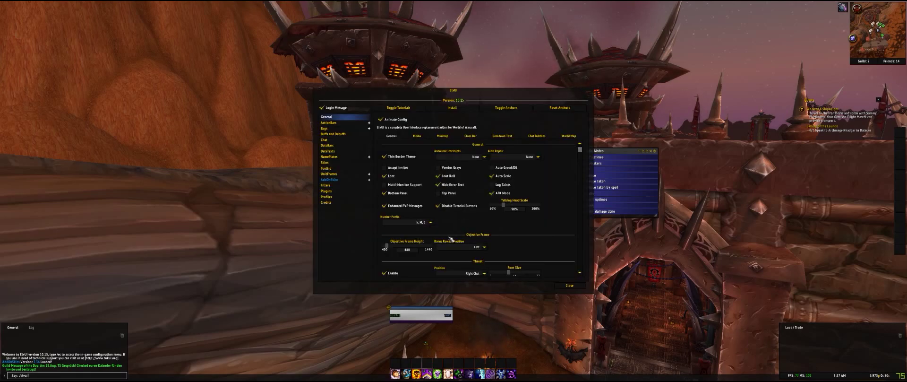
pyautogui.press('Return')
pyautogui.press('Return')
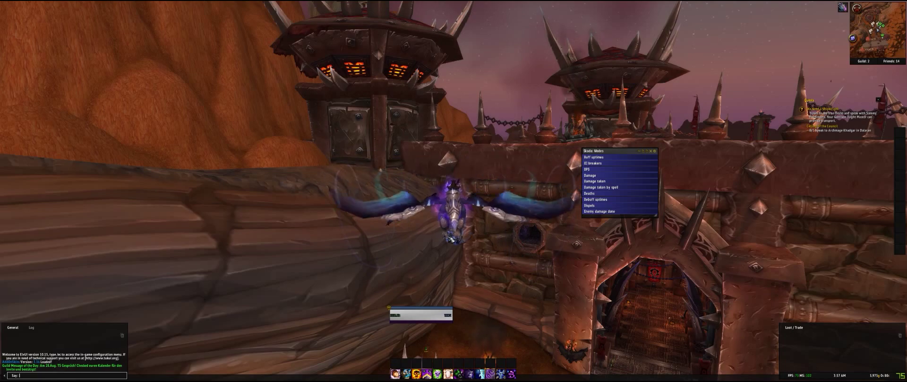
pyautogui.press('Return')
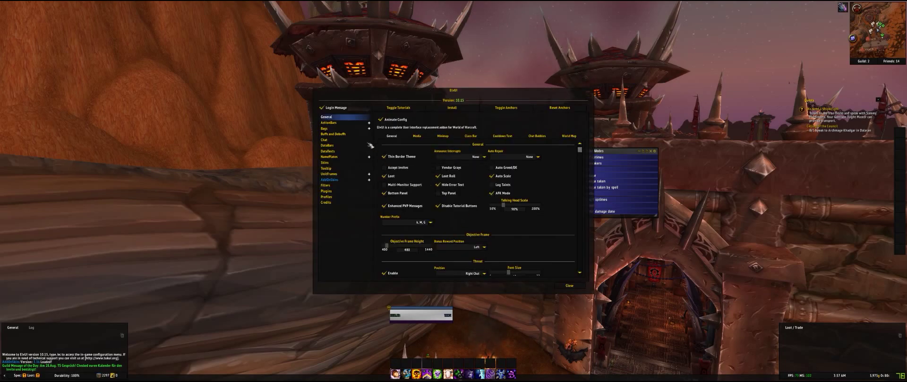
pyautogui.moveTo(459, 97); pyautogui.dragTo(395, 42)
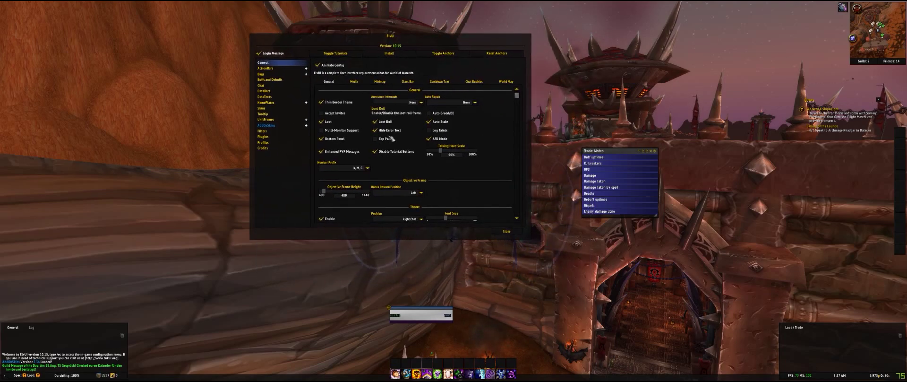
pyautogui.click(508, 232)
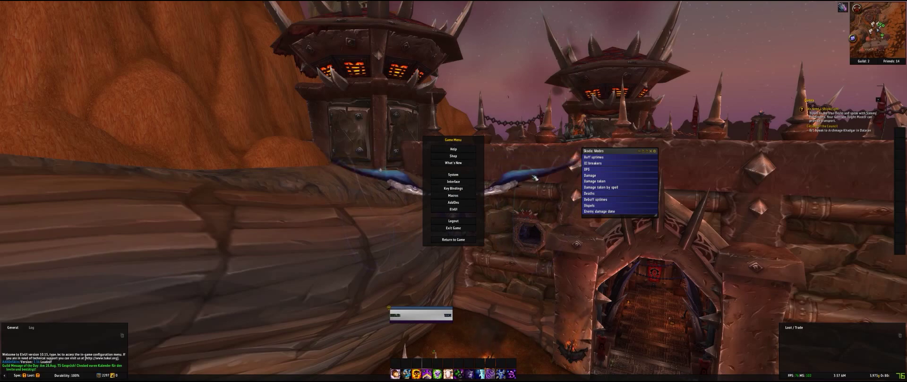
# - Try placing the Skada window by hand over the Loot / Trade chat panel, and move it back off the panel
pyautogui.moveTo(615, 151); pyautogui.dragTo(736, 228)
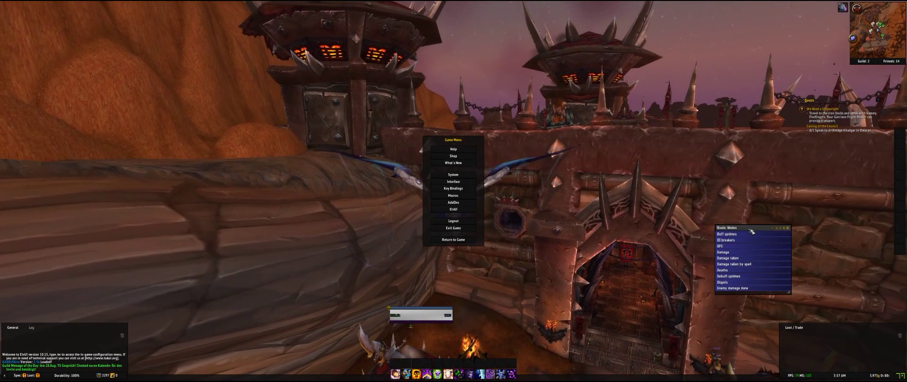
pyautogui.moveTo(751, 230); pyautogui.dragTo(818, 311)
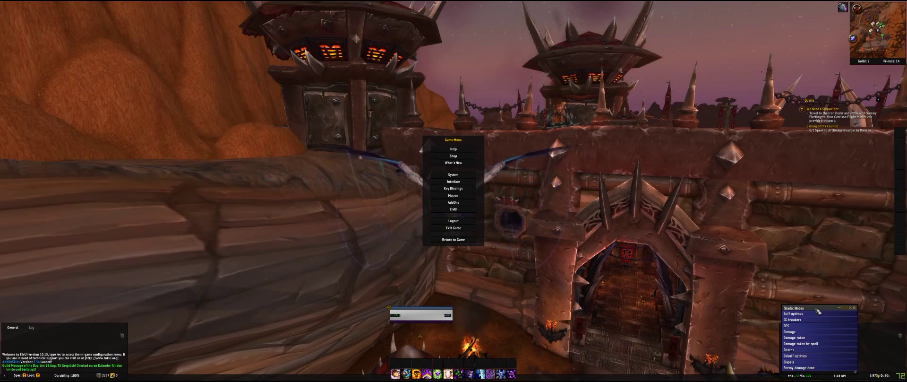
pyautogui.moveTo(817, 311); pyautogui.dragTo(630, 184)
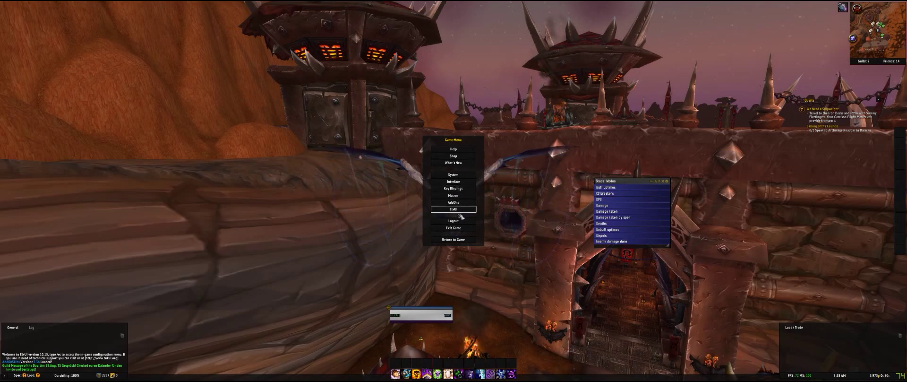
pyautogui.click(458, 181)
pyautogui.click(349, 104)
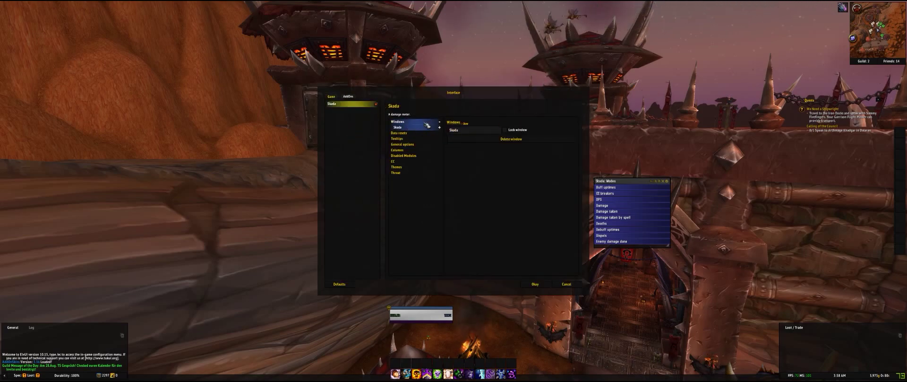
pyautogui.click(398, 121)
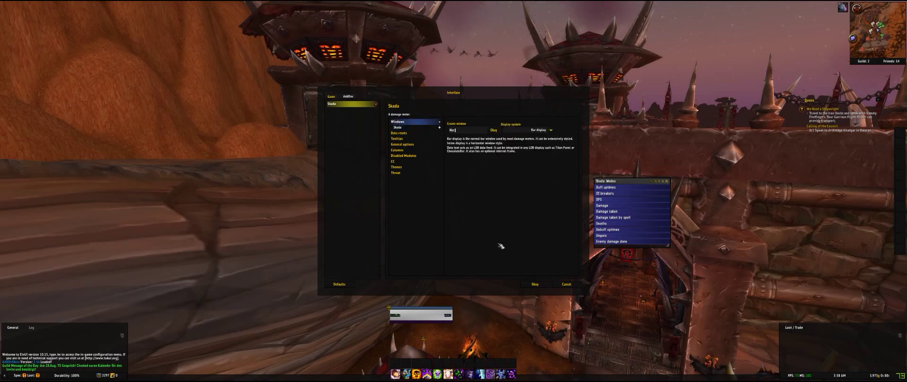
pyautogui.click(535, 285)
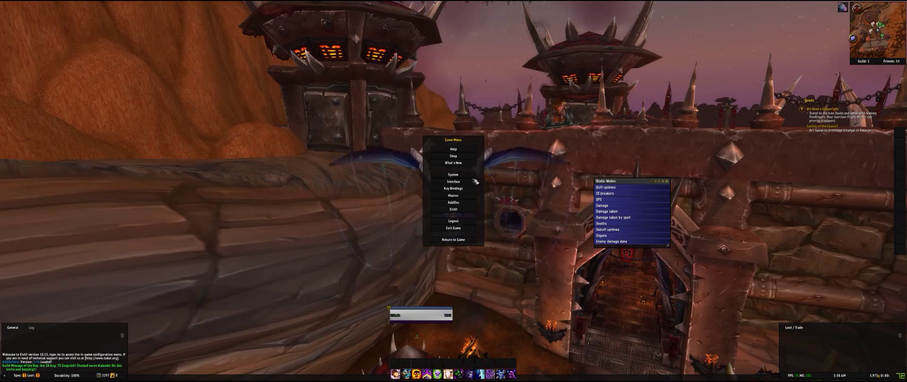
# - Enable the Single Embed System for Skada in the AddOnSkins Embed Settings of the ElvUI configuration
pyautogui.click(455, 209)
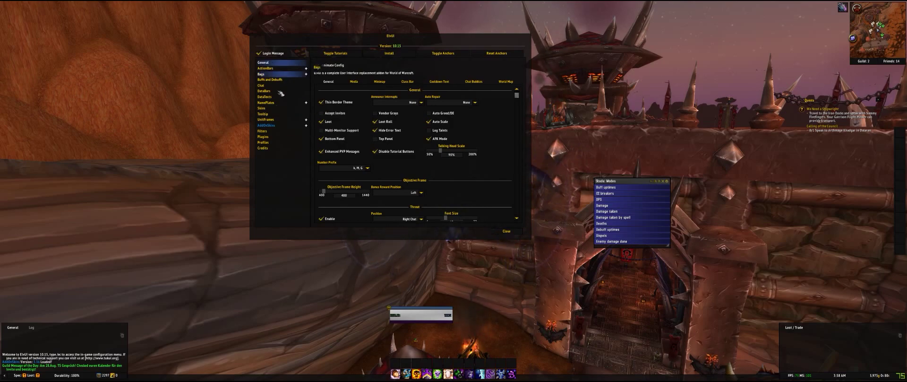
pyautogui.click(306, 126)
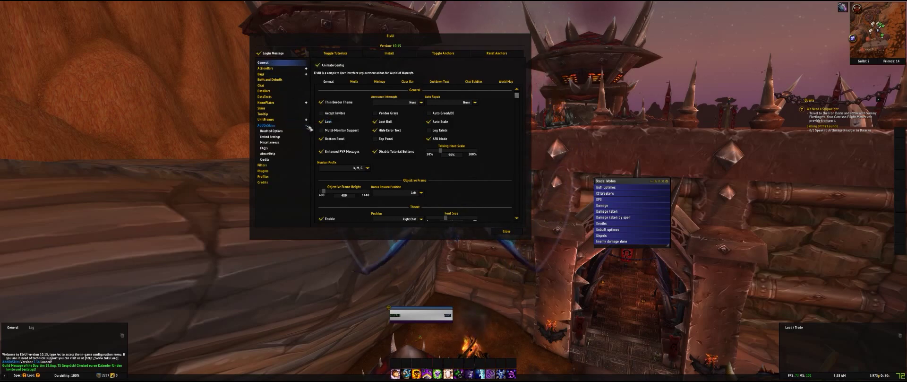
pyautogui.click(284, 137)
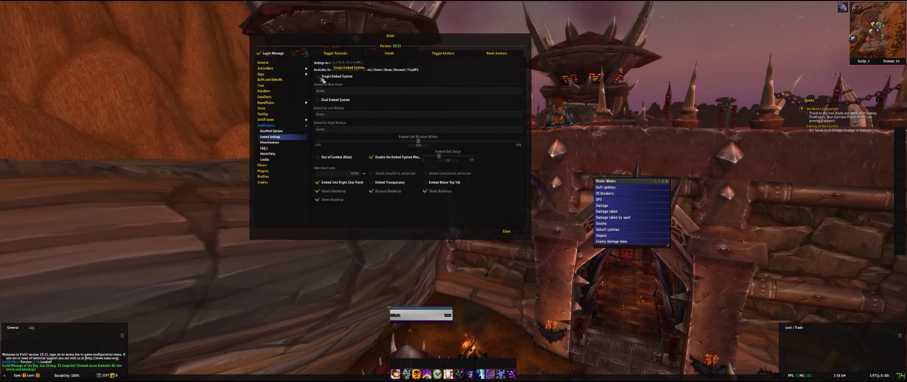
pyautogui.click(321, 78)
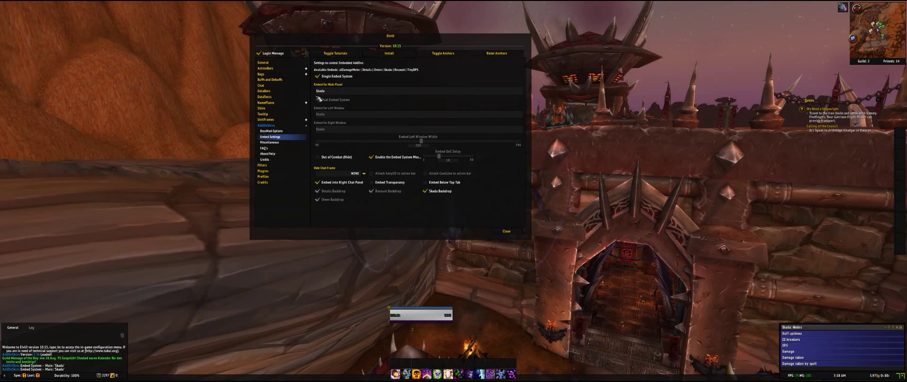
# - Switch to the Dual Embed System, enable hiding out of combat, shorten the Embed OoC Delay, and close the configuration
pyautogui.click(317, 100)
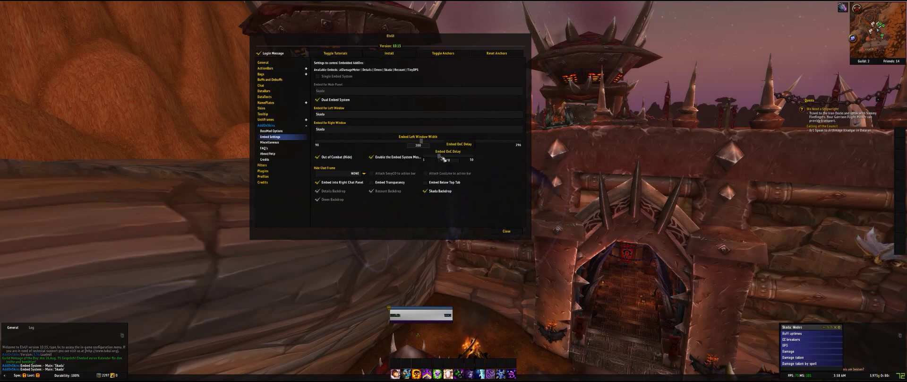
pyautogui.moveTo(440, 156); pyautogui.dragTo(432, 158)
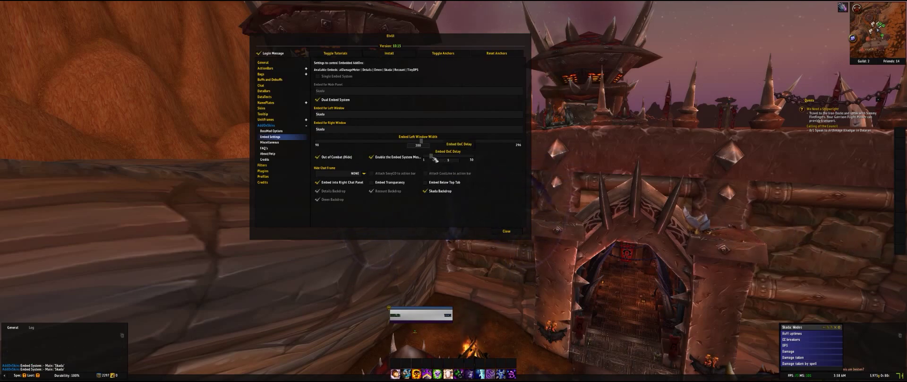
pyautogui.click(515, 234)
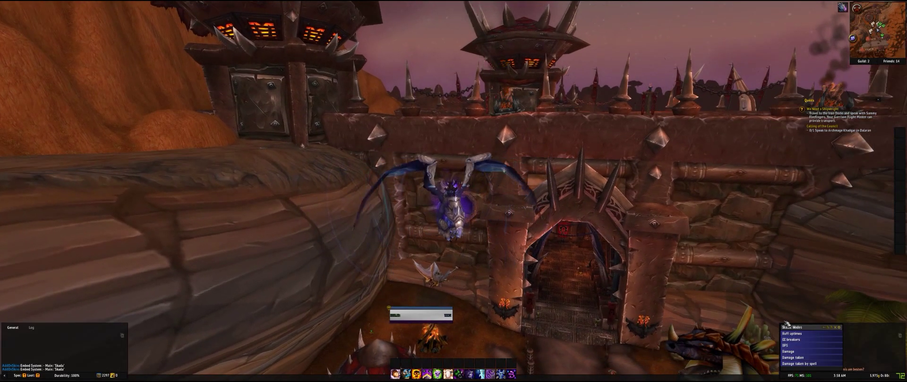
# - Create a second Skada window named "heal" with the Bar display system in the interface add-on options, and accept the options
pyautogui.press('Escape')
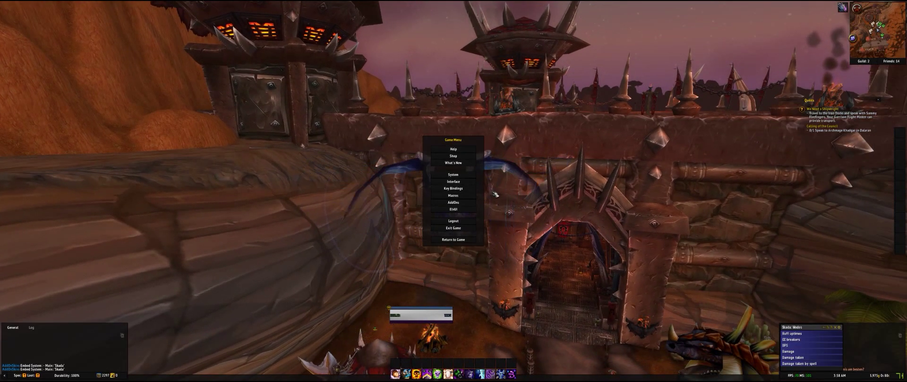
pyautogui.moveTo(303, 146); pyautogui.dragTo(457, 198)
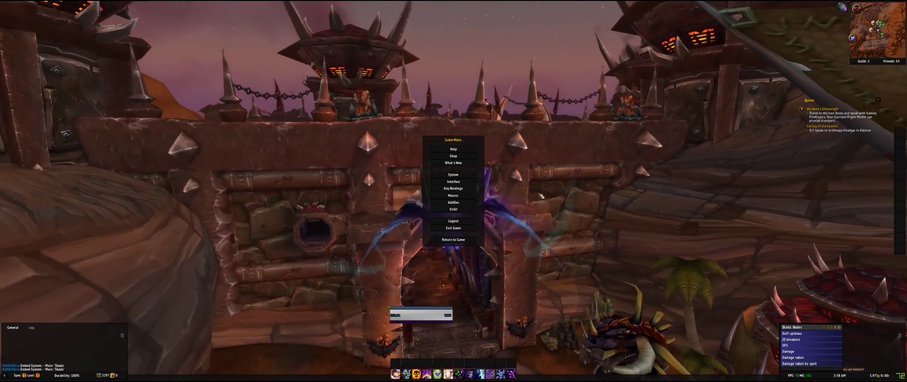
pyautogui.click(454, 182)
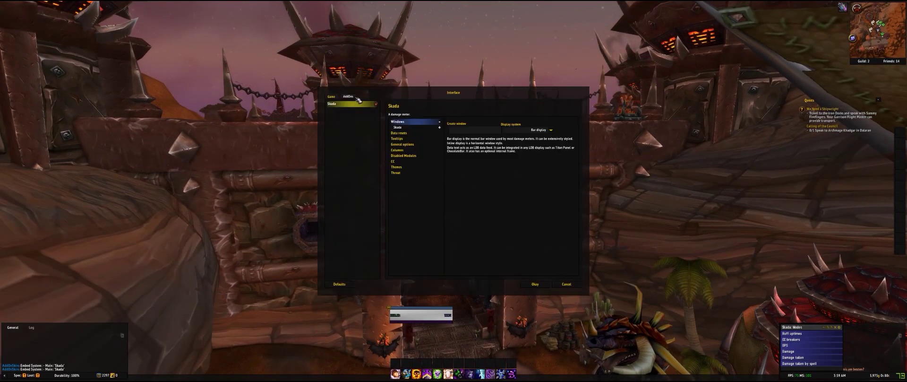
pyautogui.click(482, 131)
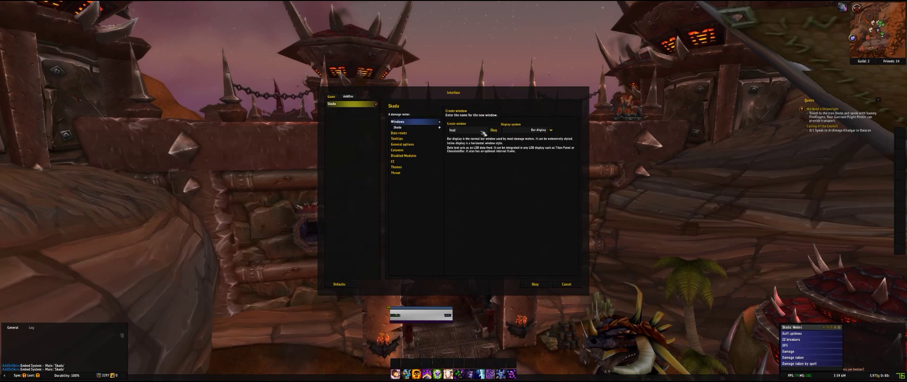
pyautogui.click(494, 131)
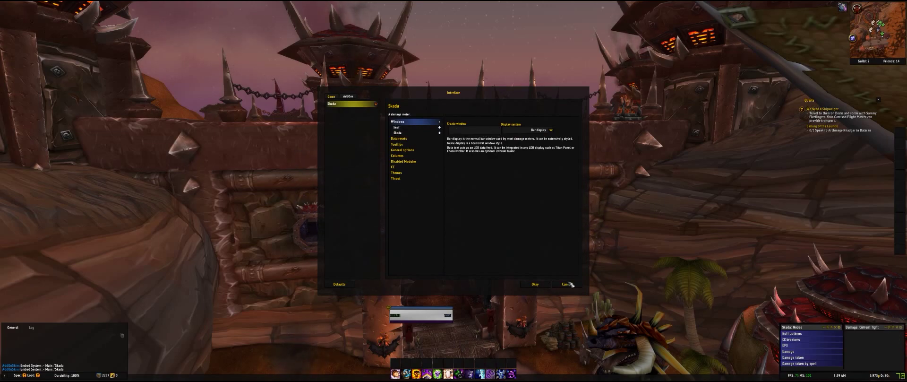
pyautogui.click(536, 284)
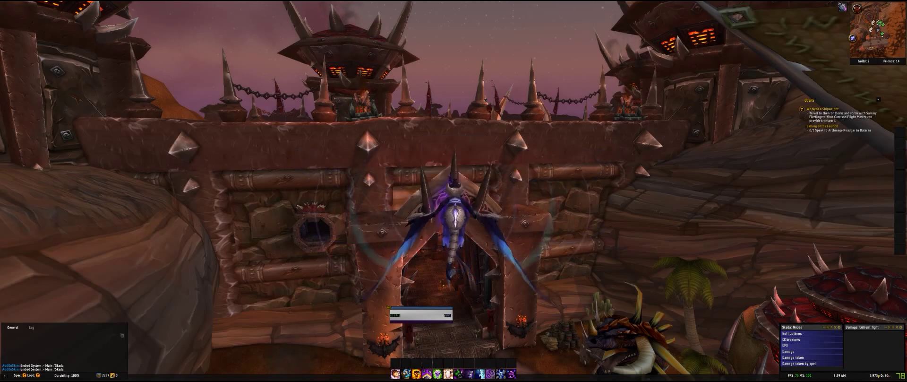
# - Toggle off the embedded Skada windows to show the Loot / Trade chat panel
pyautogui.press('d')
pyautogui.press('a')
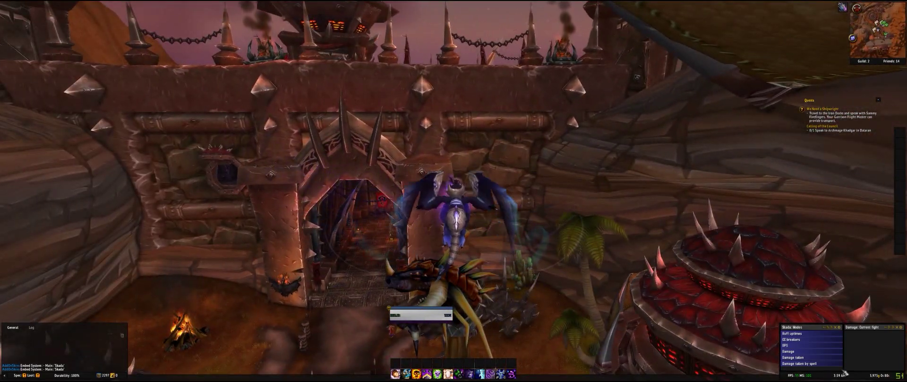
pyautogui.press('a')
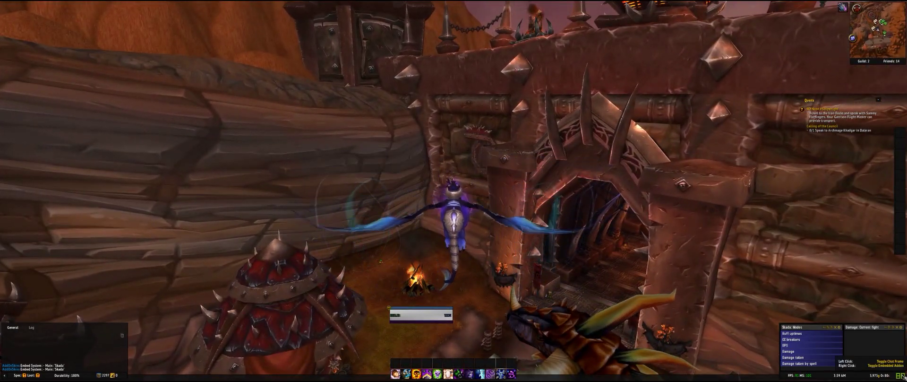
pyautogui.click(901, 375)
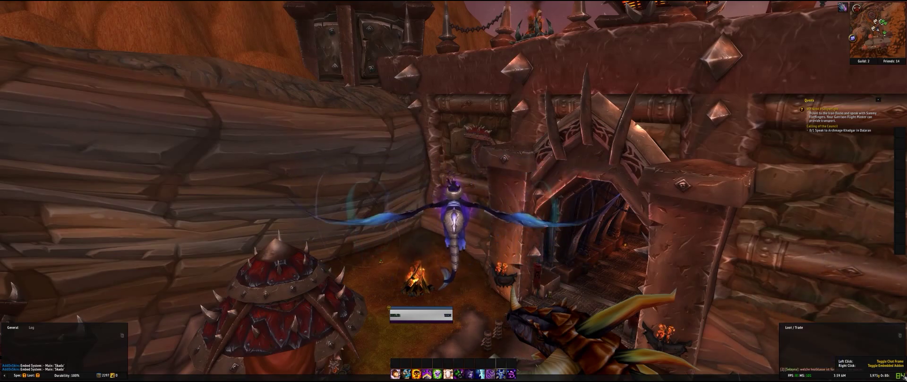
pyautogui.press('a')
pyautogui.press('space')
pyautogui.press('w')
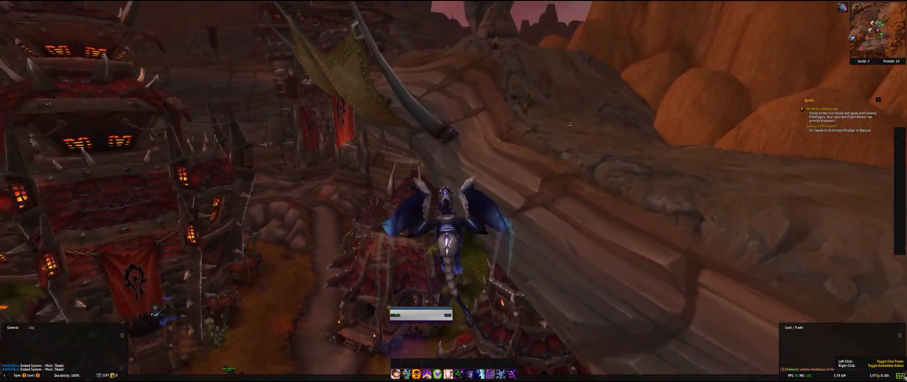
pyautogui.press('a')
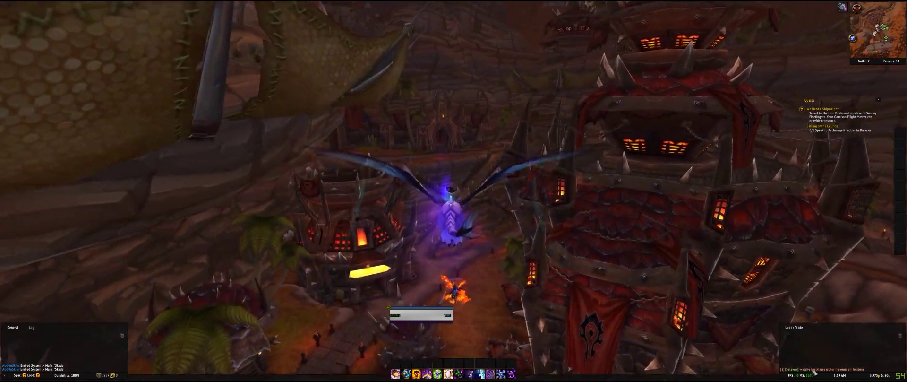
pyautogui.press('d')
pyautogui.press('d')
pyautogui.press('w')
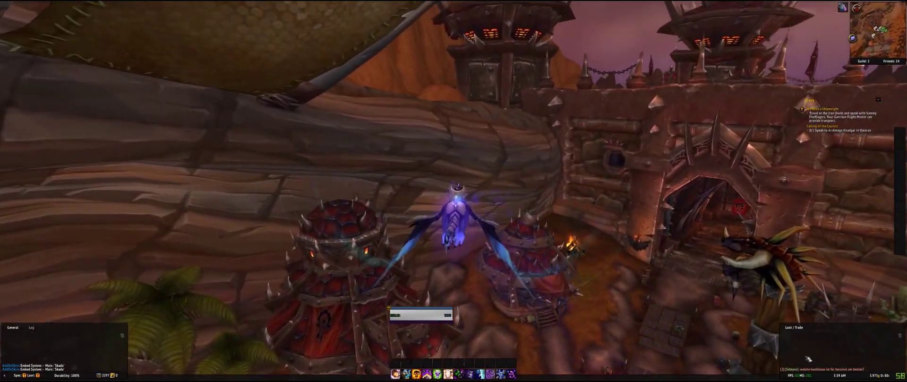
pyautogui.press('w')
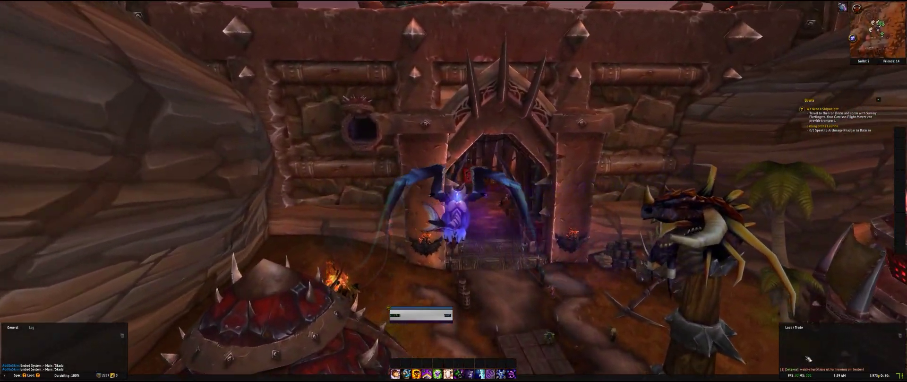
pyautogui.press('d')
pyautogui.press('space')
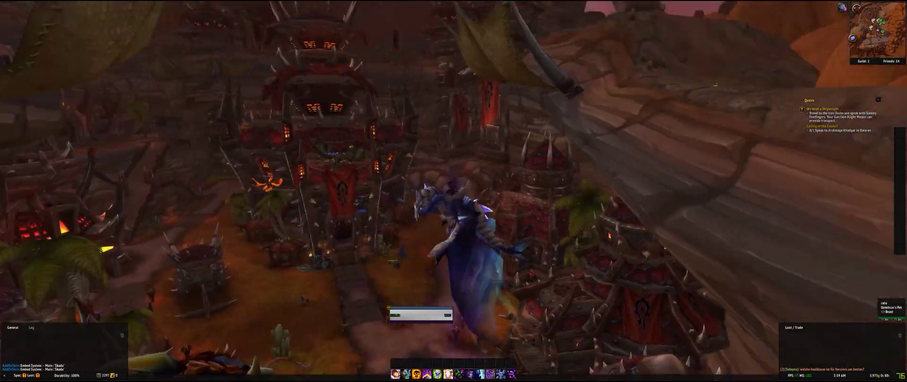
pyautogui.press('w')
pyautogui.press('space')
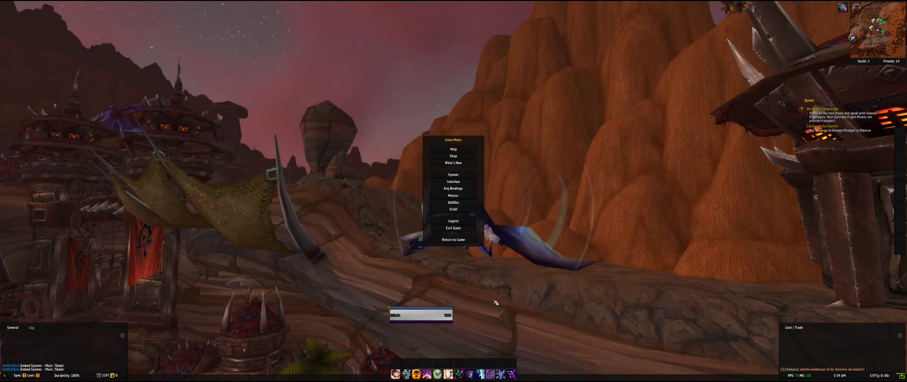
pyautogui.click(453, 209)
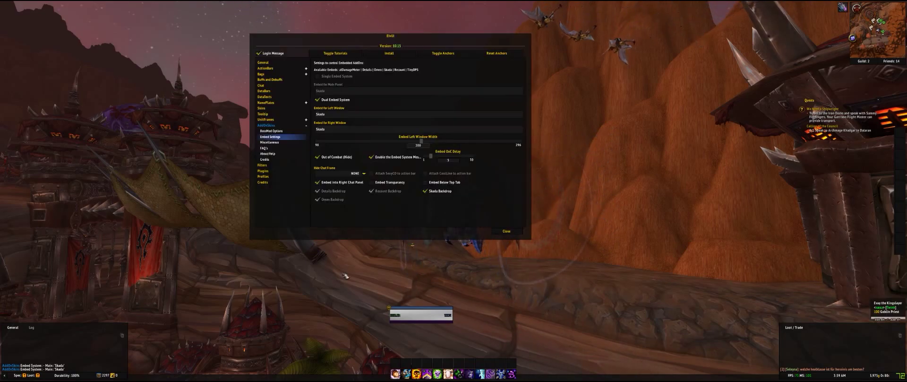
pyautogui.click(307, 126)
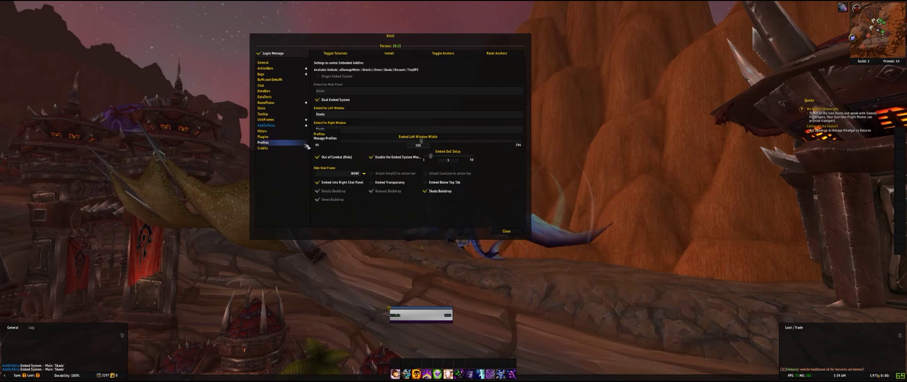
pyautogui.click(518, 231)
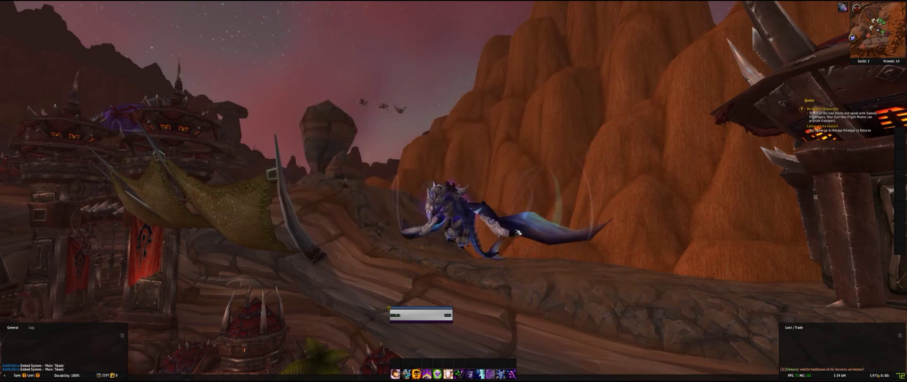
pyautogui.press('Escape')
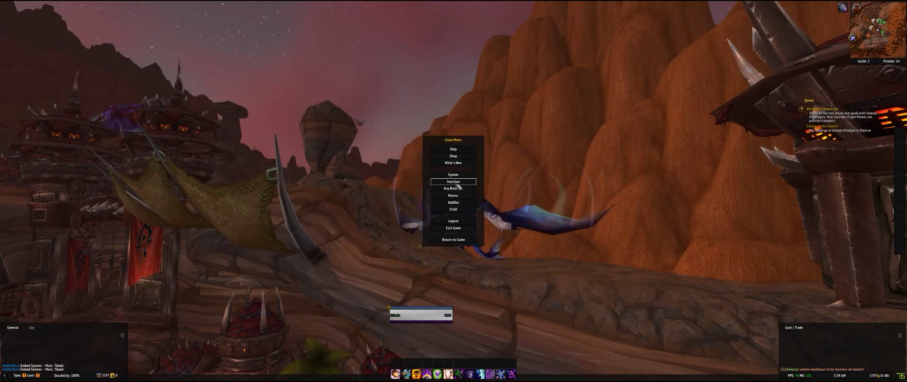
pyautogui.press('Escape')
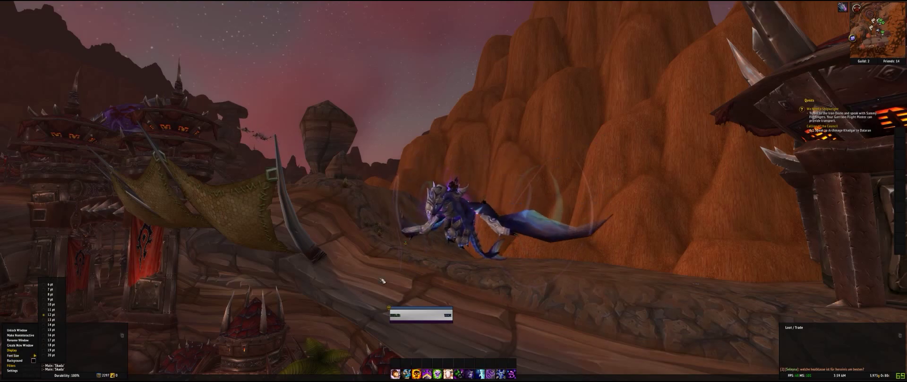
# - Enlarge the interface by raising the UI Scale in the advanced system settings in two increments, applying each change
pyautogui.press('Escape')
pyautogui.click(465, 175)
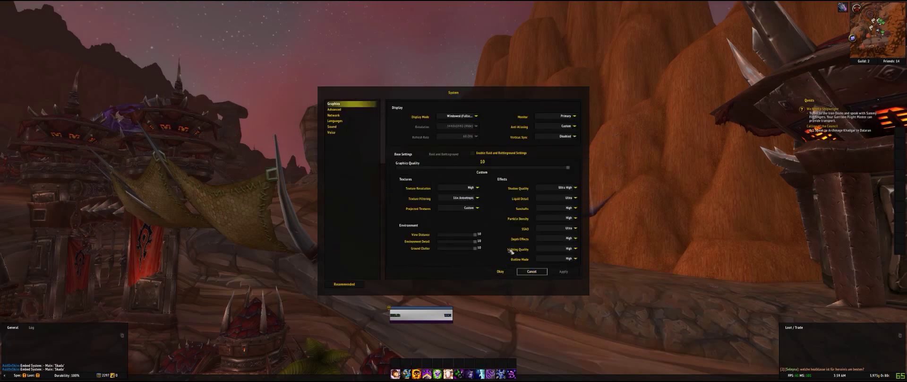
pyautogui.click(334, 109)
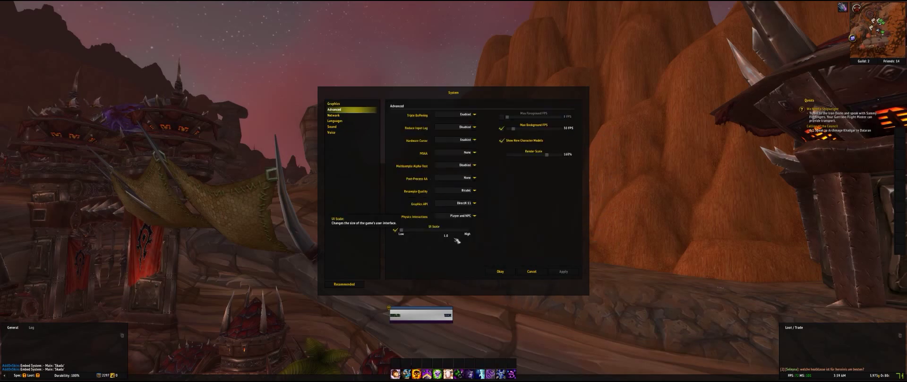
pyautogui.click(396, 230)
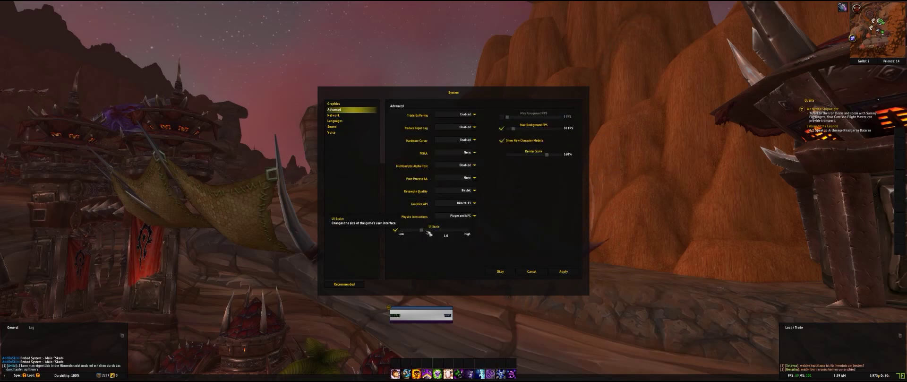
pyautogui.click(564, 274)
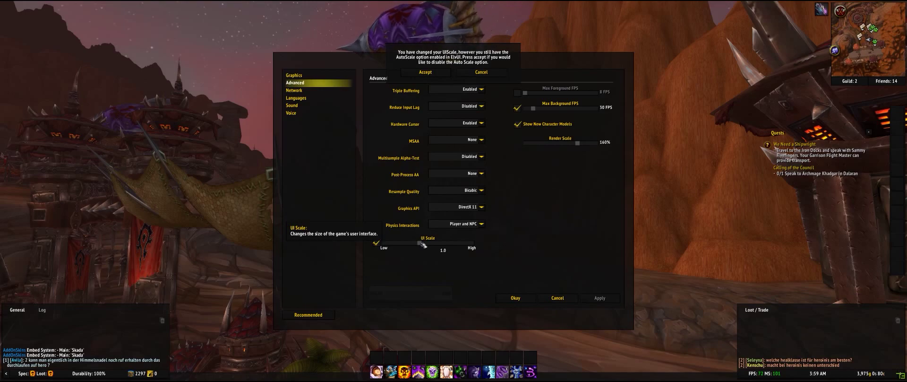
pyautogui.moveTo(421, 244); pyautogui.dragTo(428, 244)
pyautogui.click(600, 299)
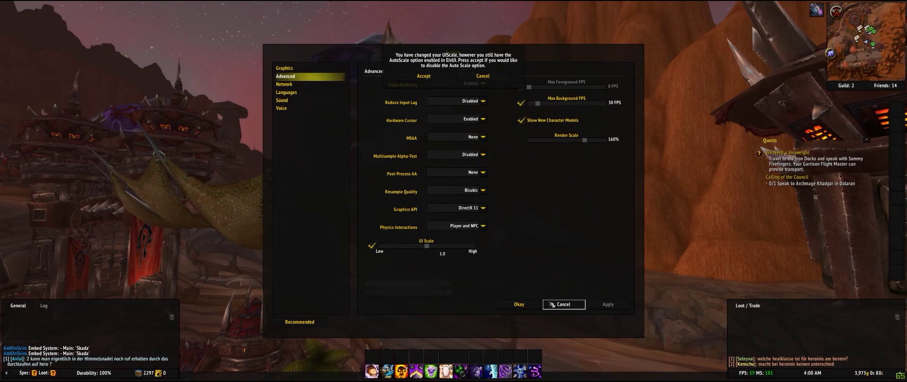
# - Lower the UI Scale slightly, apply and accept the system settings, and agree to disable ElvUI's Auto Scale option
pyautogui.moveTo(428, 247); pyautogui.dragTo(417, 246)
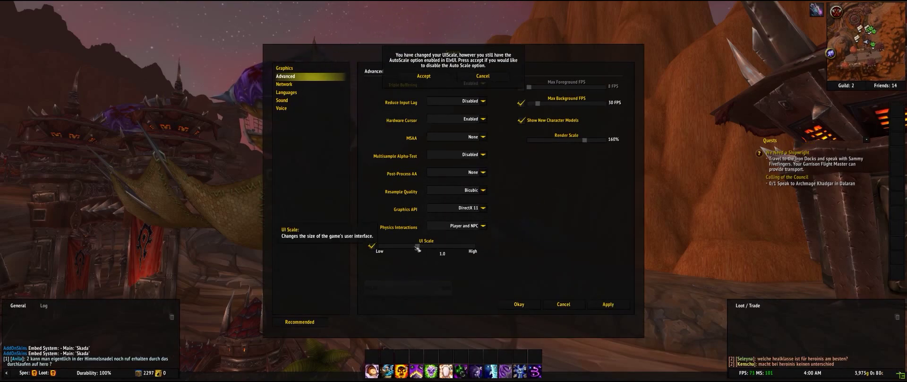
pyautogui.click(608, 304)
pyautogui.click(517, 299)
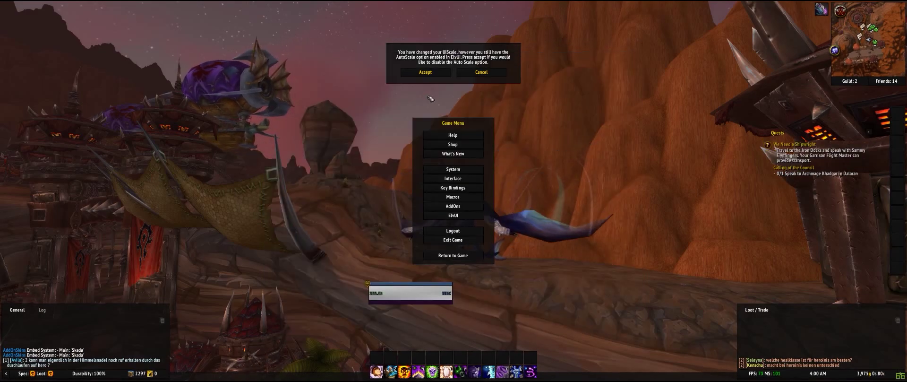
pyautogui.click(425, 72)
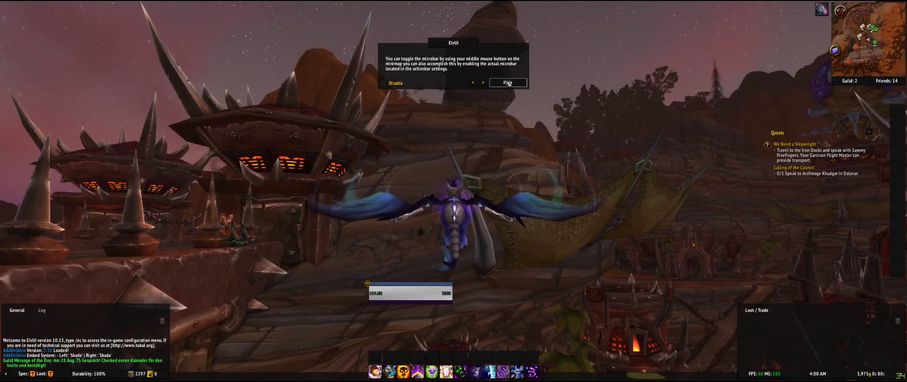
# - Enable Bar 3 in ElvUI's ActionBars settings and give it 12 buttons with 12 buttons per row
pyautogui.press('Escape')
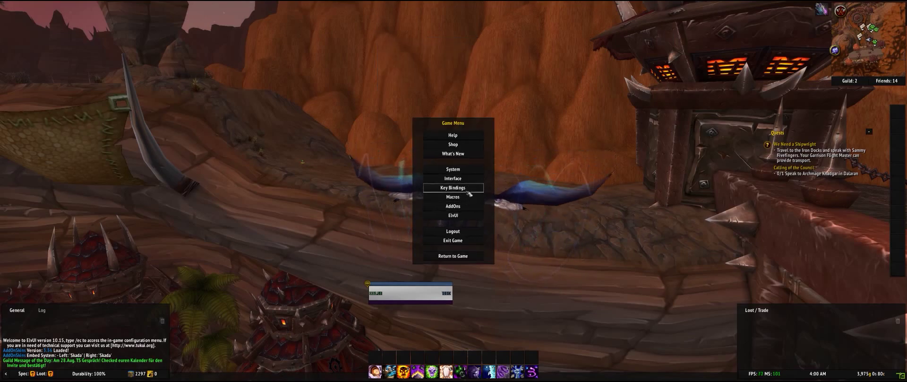
pyautogui.click(461, 215)
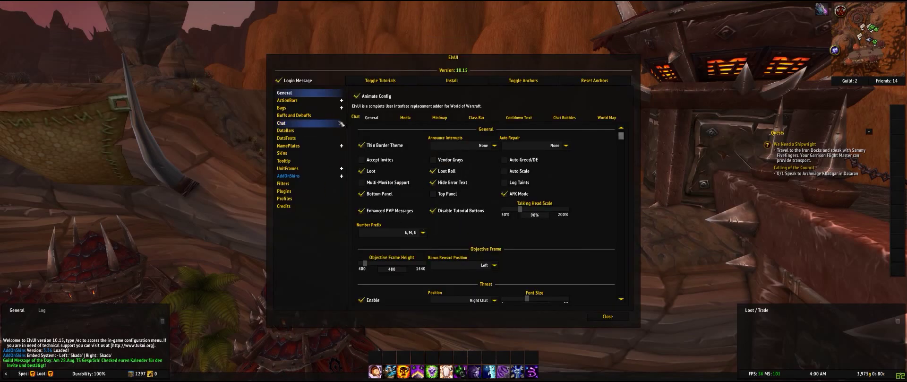
pyautogui.click(342, 101)
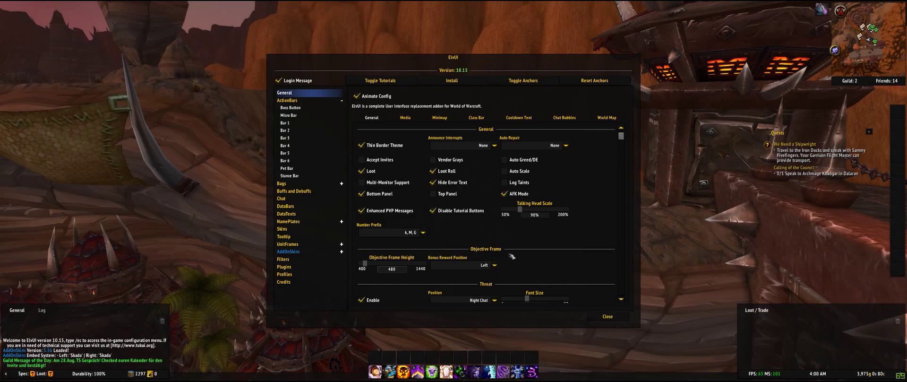
pyautogui.click(293, 122)
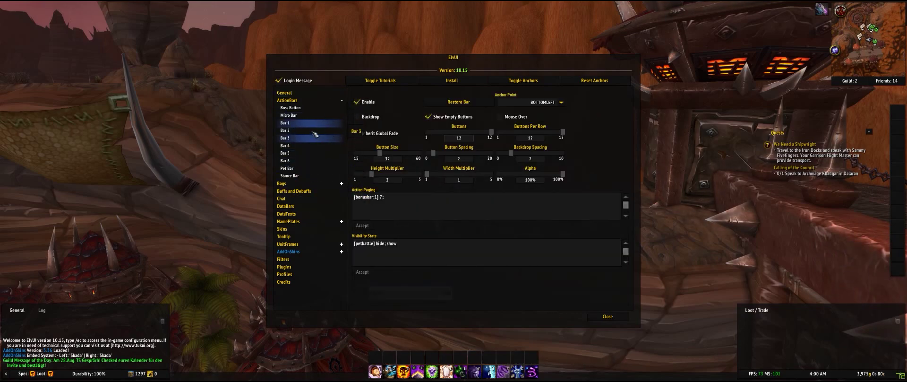
pyautogui.click(320, 131)
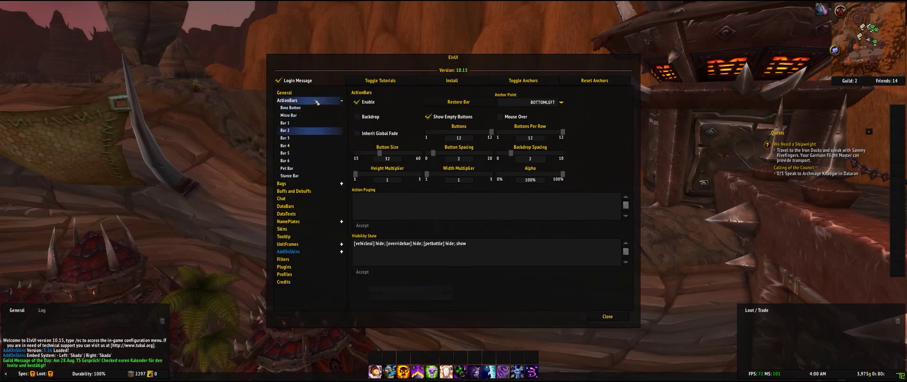
pyautogui.click(312, 138)
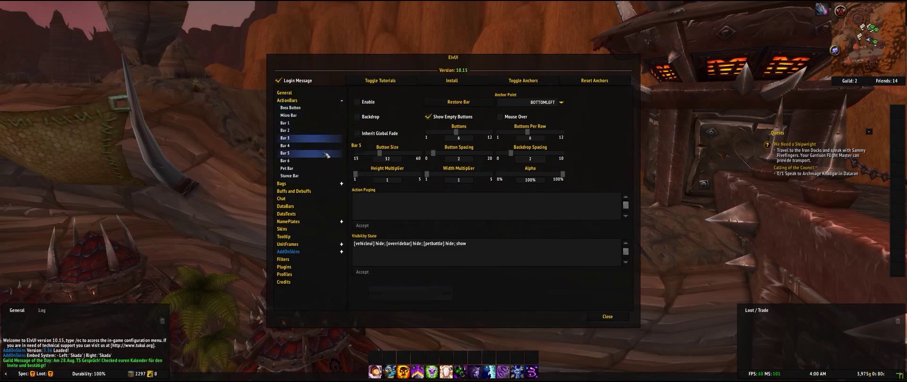
pyautogui.click(358, 102)
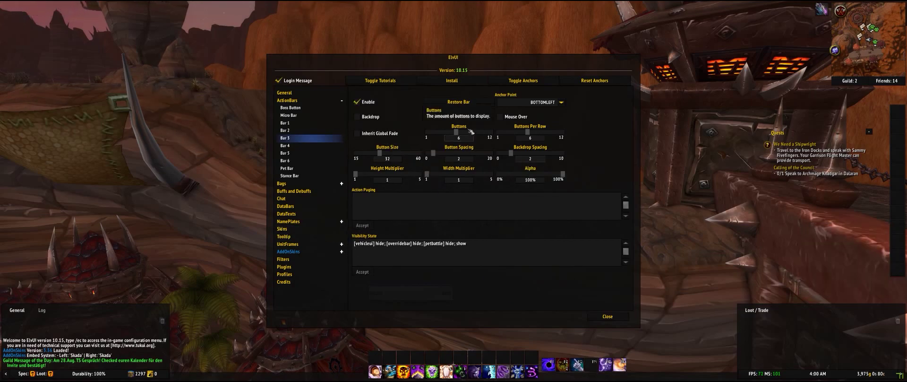
pyautogui.moveTo(463, 133); pyautogui.dragTo(563, 134)
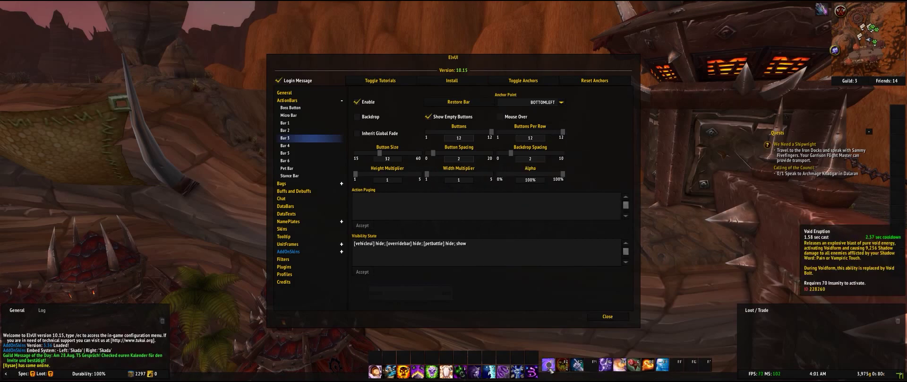
# - Try Bar 3 as a vertical column with 1 button per row, and restore it to 12 buttons per row
pyautogui.moveTo(563, 132); pyautogui.dragTo(501, 134)
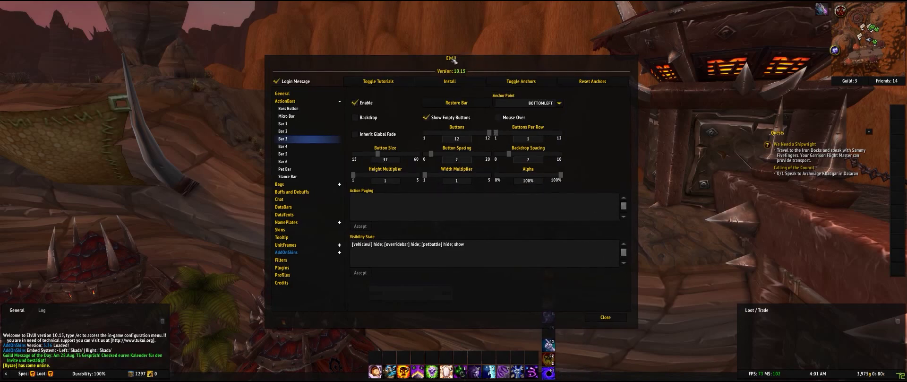
pyautogui.moveTo(465, 67); pyautogui.dragTo(279, 43)
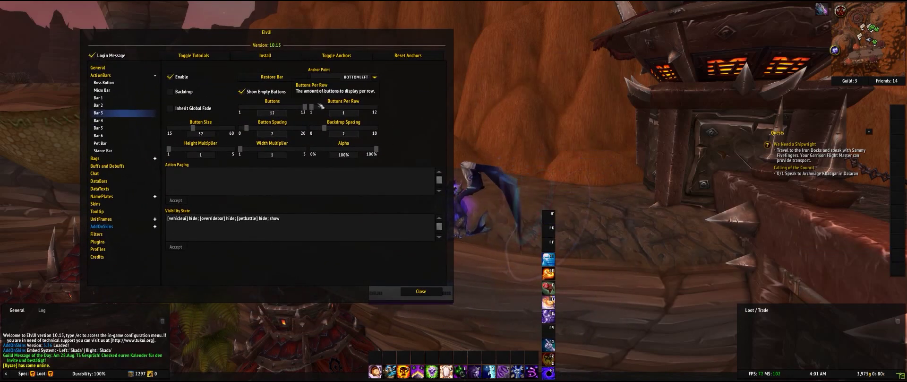
pyautogui.moveTo(311, 107); pyautogui.dragTo(377, 108)
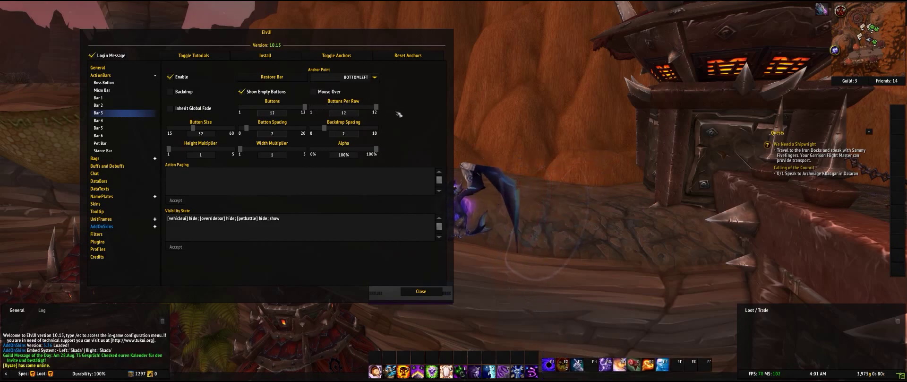
pyautogui.moveTo(266, 33); pyautogui.dragTo(384, 47)
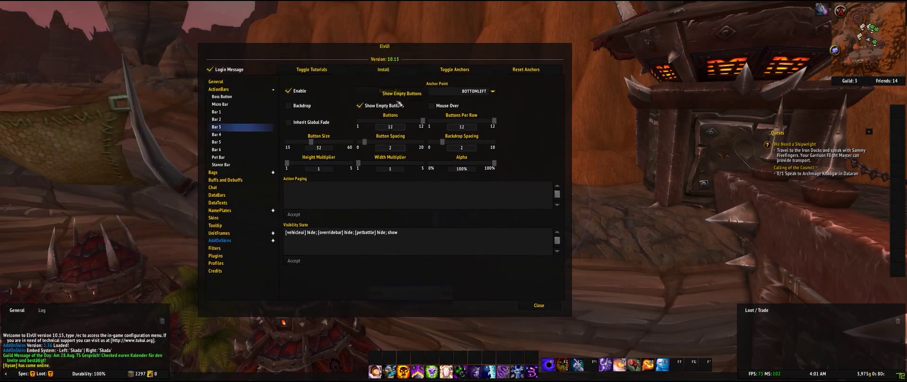
# - Disable Bar 2 and enable Bar 5 in the ActionBars settings
pyautogui.click(217, 119)
pyautogui.click(289, 92)
pyautogui.click(222, 134)
pyautogui.click(217, 142)
pyautogui.click(289, 91)
pyautogui.click(289, 92)
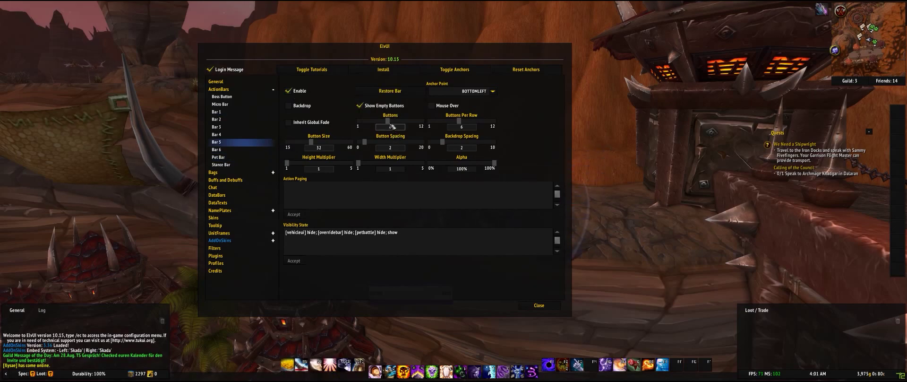
# - Arrange Bar 5 as a vertical column of 12 buttons with 1 button per row and the TOPLEFT anchor point
pyautogui.moveTo(398, 122); pyautogui.dragTo(424, 126)
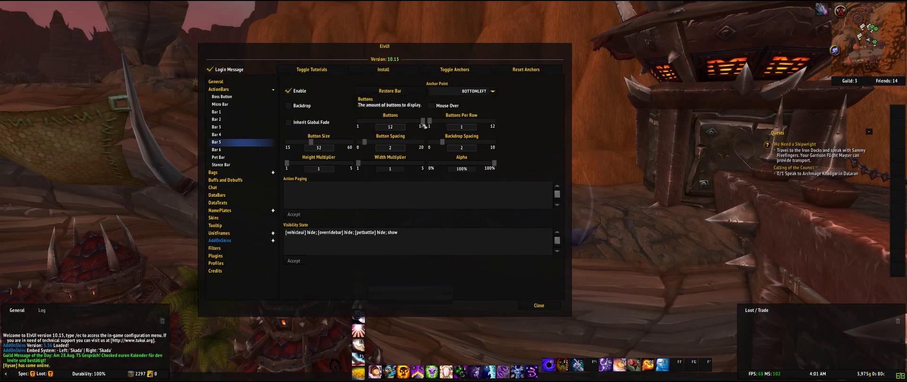
pyautogui.moveTo(415, 45); pyautogui.dragTo(603, 40)
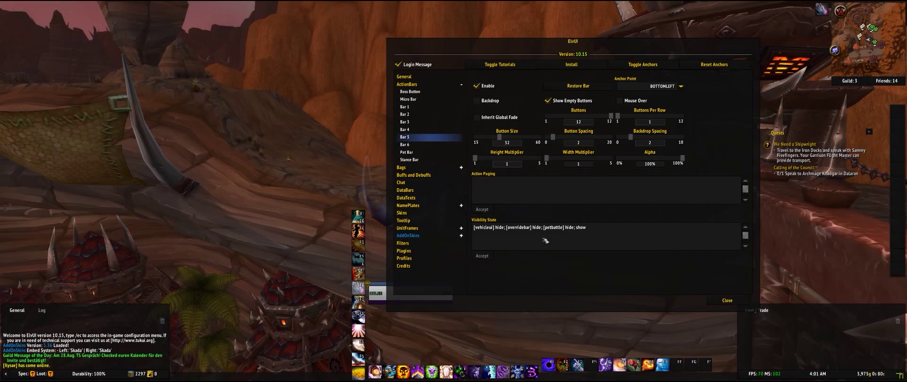
pyautogui.click(682, 86)
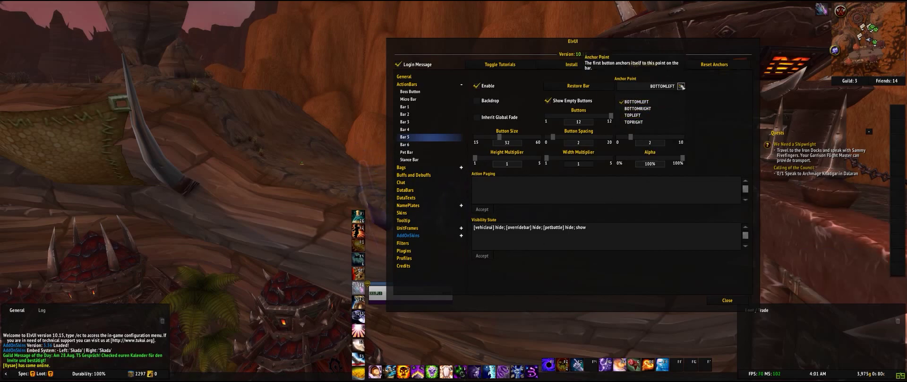
pyautogui.click(633, 115)
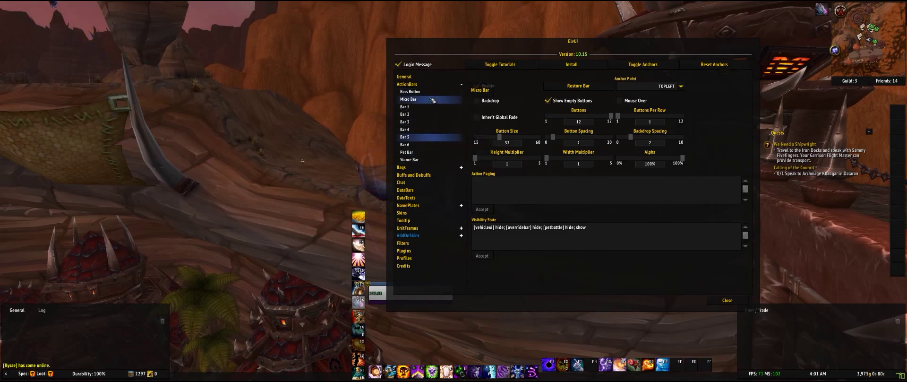
# - Enable the Micro Bar and set it to show only on Mouse Over
pyautogui.click(408, 99)
pyautogui.click(476, 85)
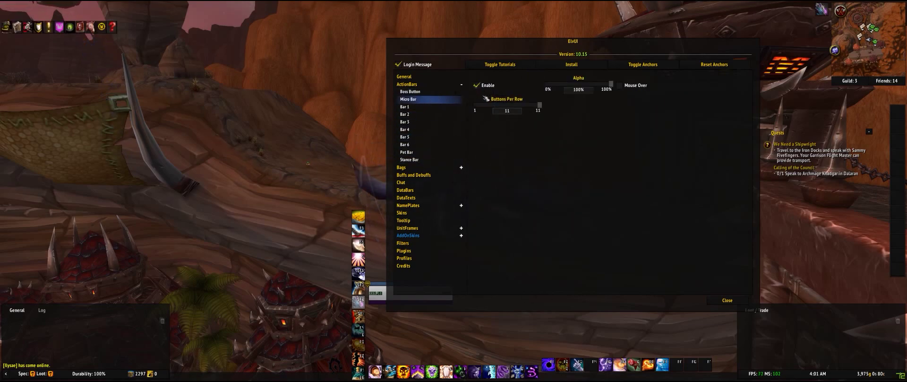
pyautogui.click(631, 88)
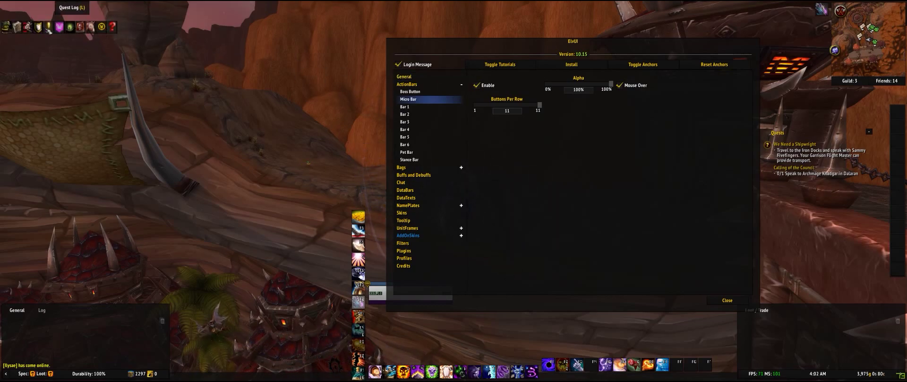
# - Unlock the ElvUI anchors, move the vertical Bar 5 to the area right of the character, and lock the anchors again
pyautogui.moveTo(580, 43); pyautogui.dragTo(499, 43)
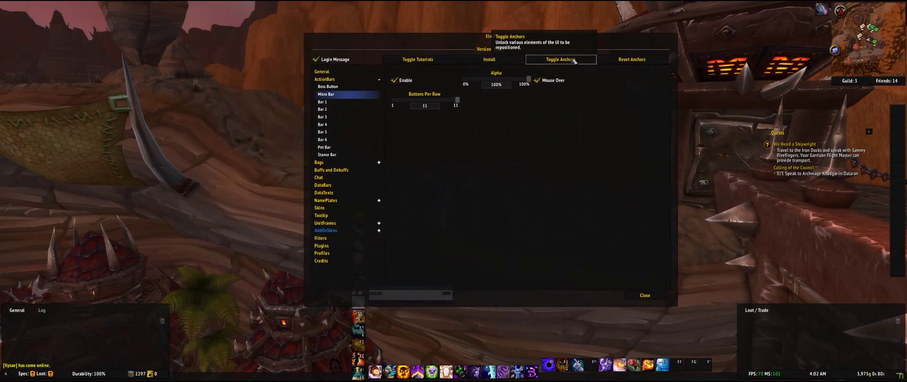
pyautogui.click(561, 67)
pyautogui.click(365, 308)
pyautogui.moveTo(365, 308); pyautogui.dragTo(695, 205)
pyautogui.click(503, 138)
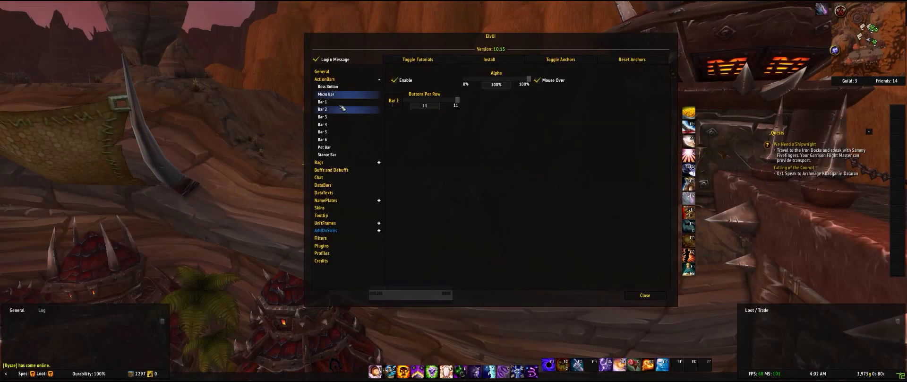
# - Disable Bar 5 in the ActionBars settings
pyautogui.click(325, 132)
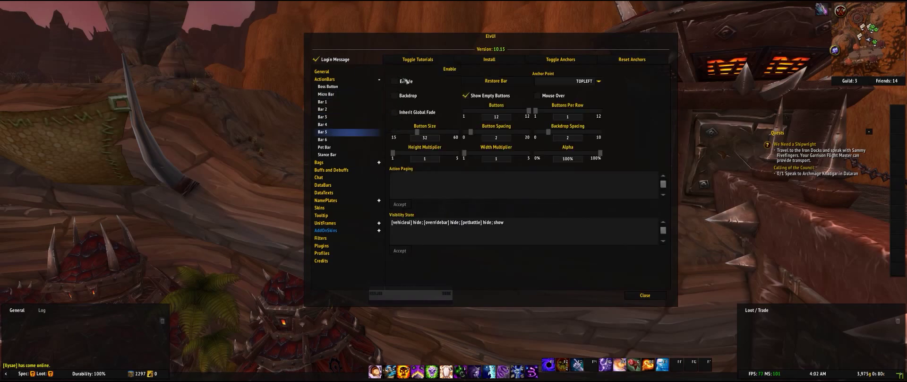
# - Unlock the ElvUI anchors and move the vertical Bar 5 to the far right edge of the game screen
pyautogui.click(325, 139)
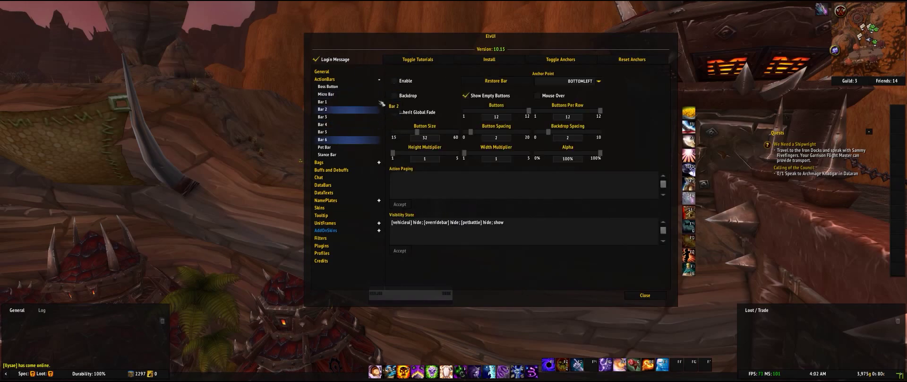
pyautogui.click(337, 125)
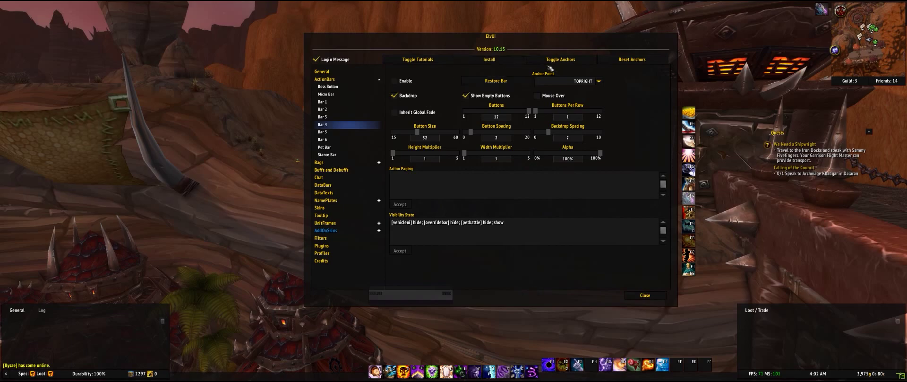
pyautogui.click(557, 60)
pyautogui.moveTo(897, 189); pyautogui.dragTo(897, 185)
# - Place Bar 3 centred directly above Bar 1 at X 0 and Y 37, and lock the anchors
pyautogui.moveTo(617, 372); pyautogui.dragTo(441, 363)
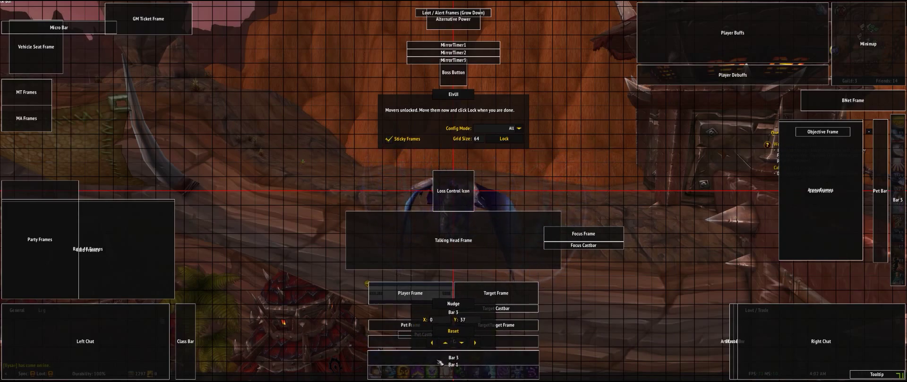
pyautogui.click(445, 343)
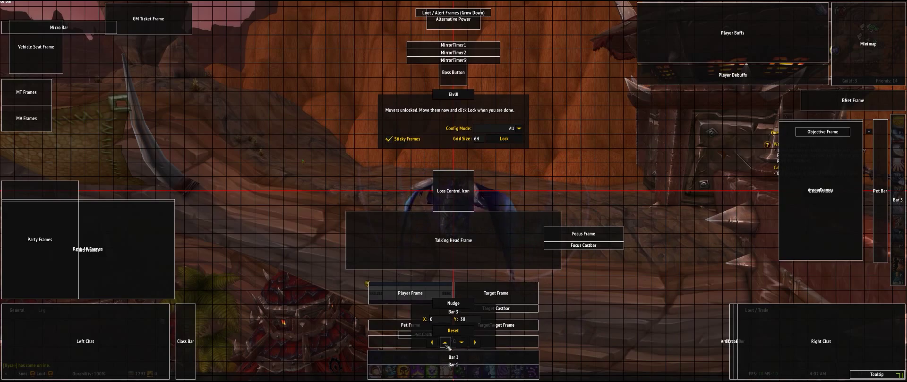
pyautogui.click(462, 342)
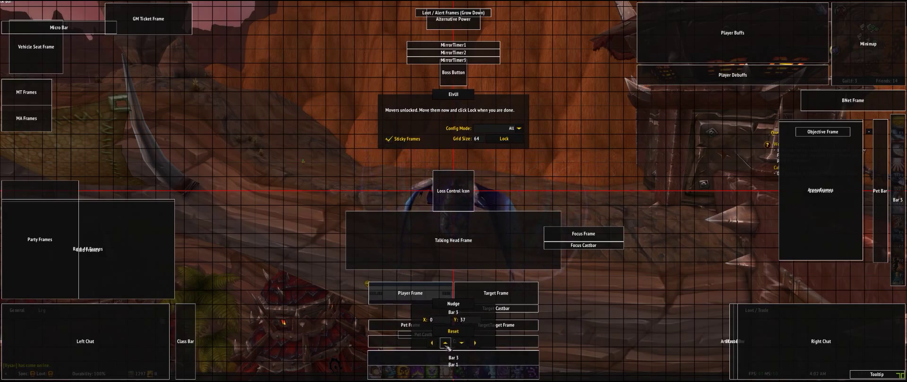
pyautogui.click(509, 140)
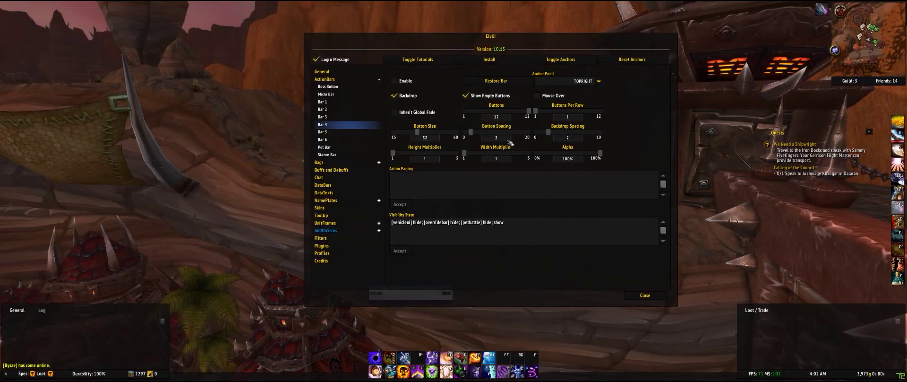
# - Close the ElvUI settings and cast a spell at a training dummy to check the new bar and castbar layout
pyautogui.moveTo(298, 213); pyautogui.dragTo(151, 213)
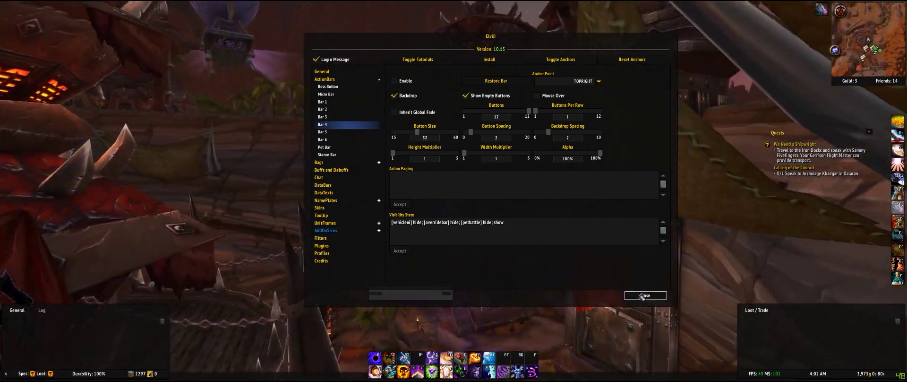
pyautogui.click(643, 295)
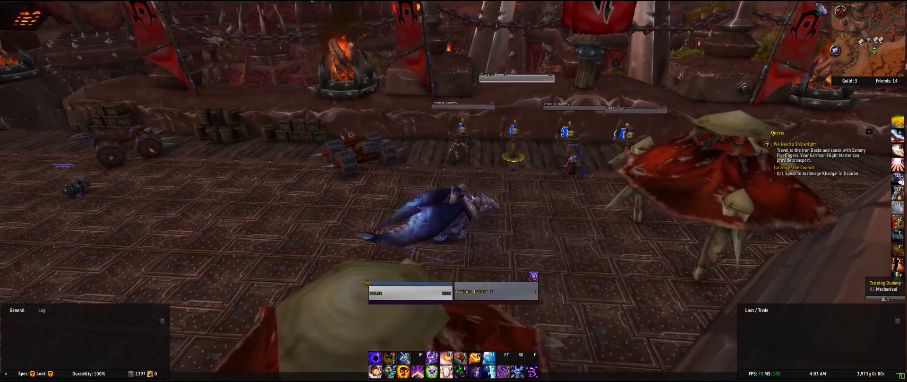
pyautogui.press('3')
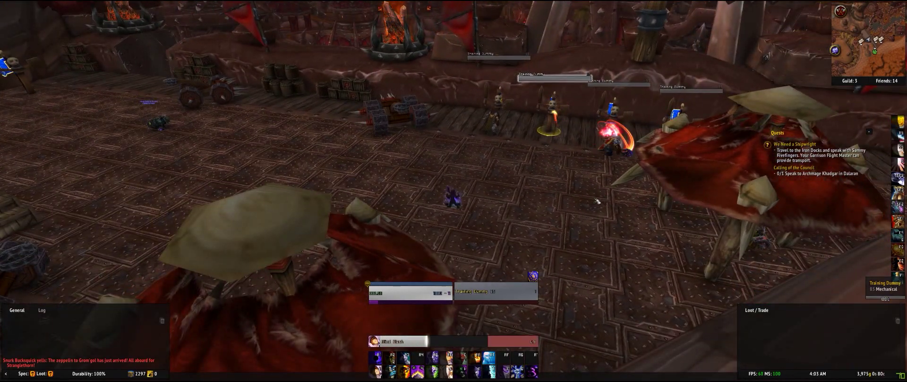
pyautogui.moveTo(591, 203); pyautogui.dragTo(487, 202)
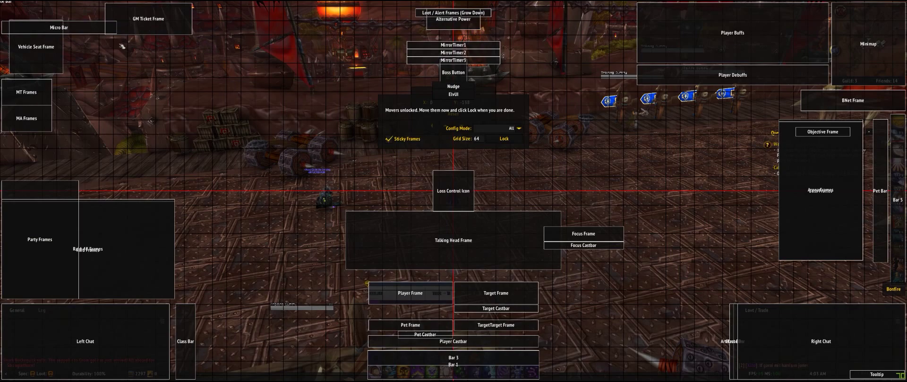
# - Move the Micro Bar to the bottom of the game screen beside the Right Chat, lock the anchors, and collapse the ActionBars settings
pyautogui.moveTo(59, 26); pyautogui.dragTo(703, 378)
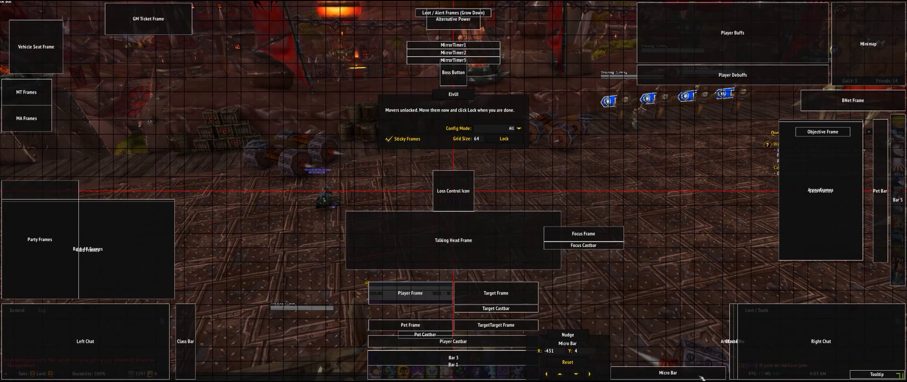
pyautogui.click(514, 142)
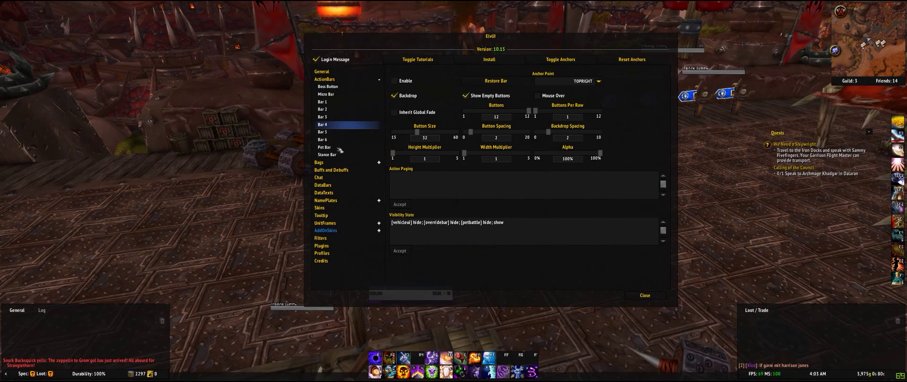
pyautogui.click(379, 80)
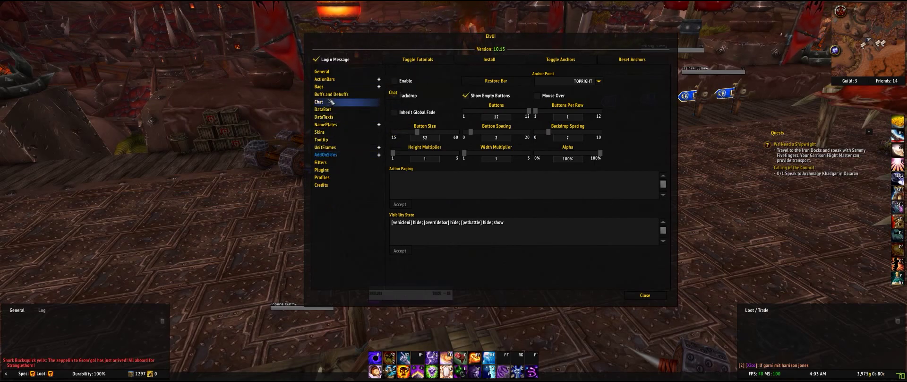
# - Expand the UnitFrames settings and move the ElvUI window clear of the player and target frames
pyautogui.click(331, 125)
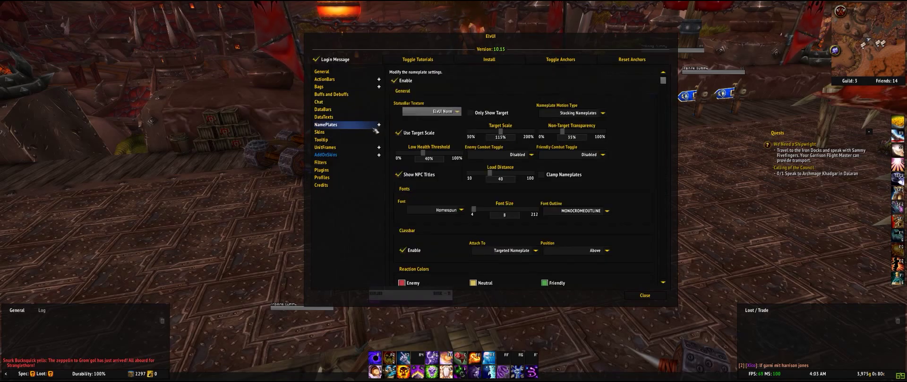
pyautogui.click(378, 147)
pyautogui.click(379, 147)
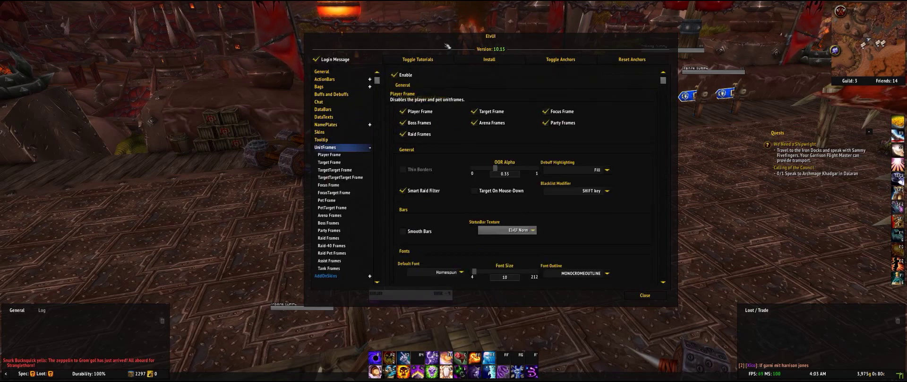
pyautogui.moveTo(492, 38); pyautogui.dragTo(217, 12)
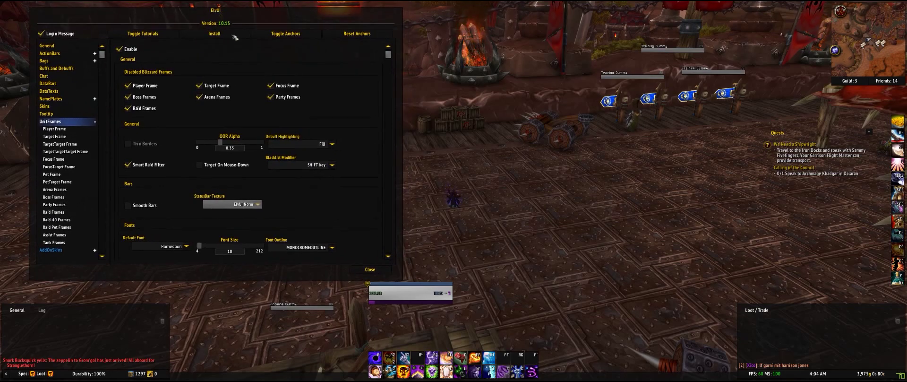
# - Target the own character and enable the Player Frame's 3D portrait, trying Overlay and switching it off again
pyautogui.click(413, 298)
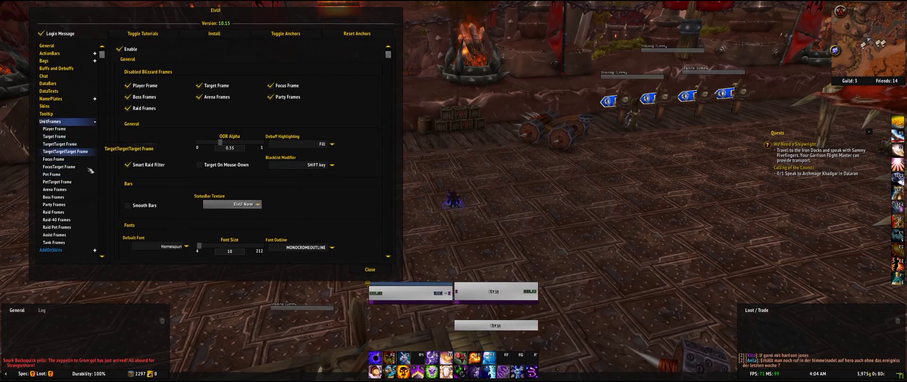
pyautogui.click(62, 129)
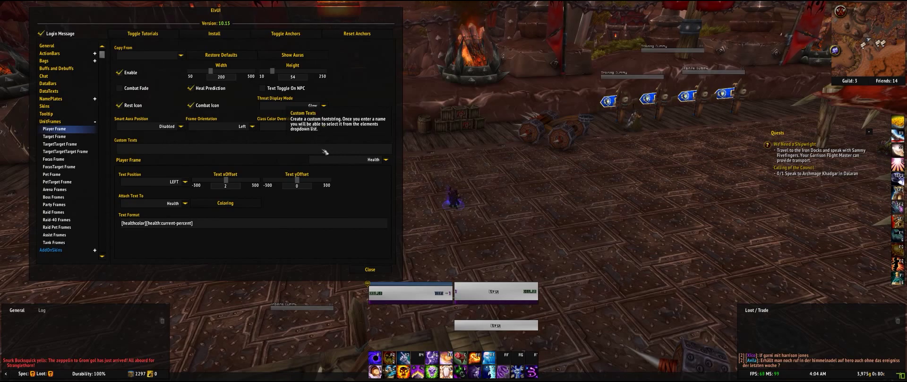
pyautogui.moveTo(425, 173); pyautogui.dragTo(464, 171)
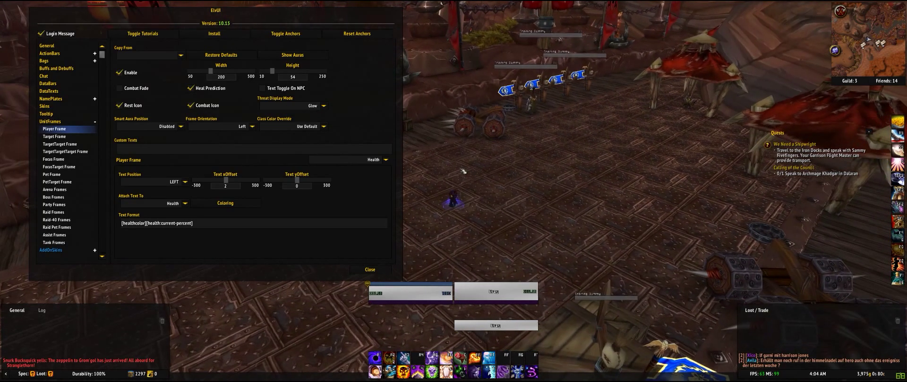
pyautogui.click(386, 161)
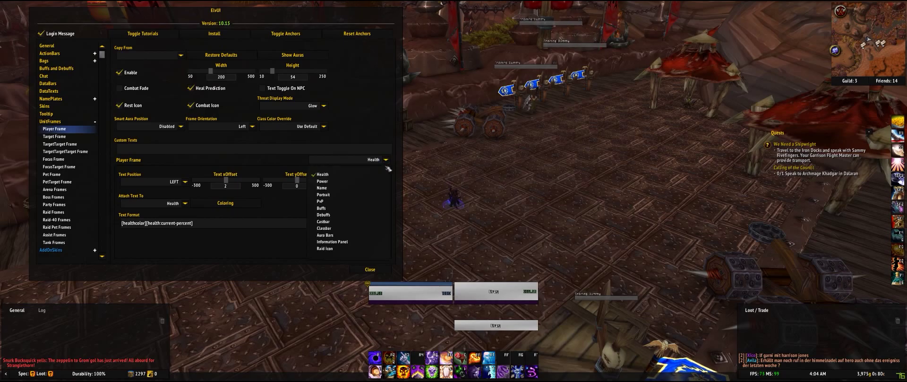
pyautogui.click(331, 195)
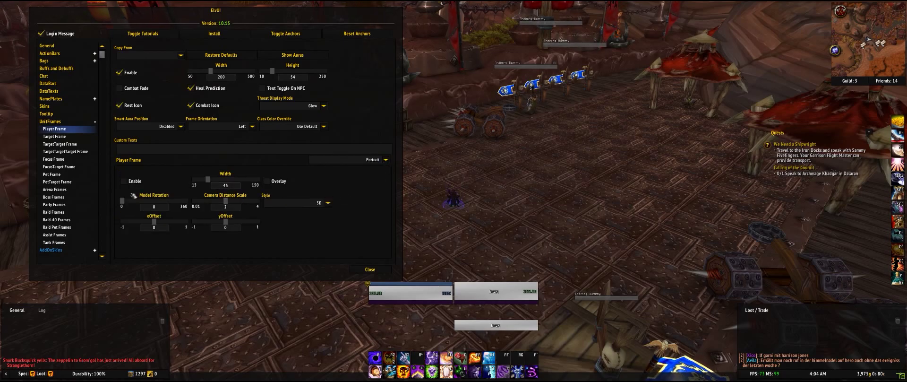
pyautogui.click(133, 184)
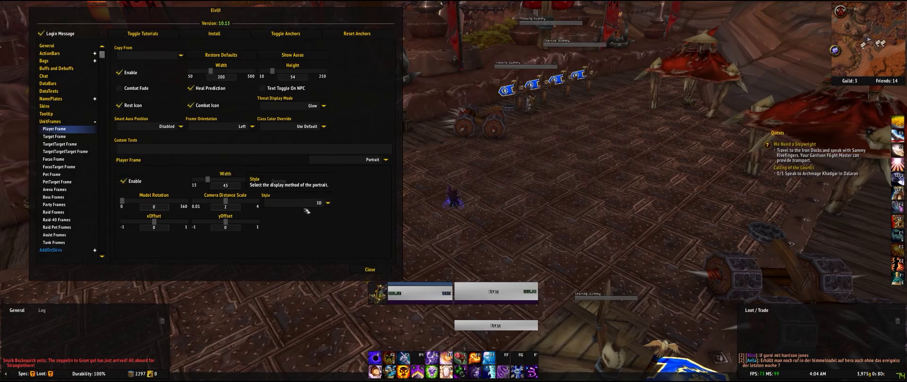
pyautogui.click(287, 184)
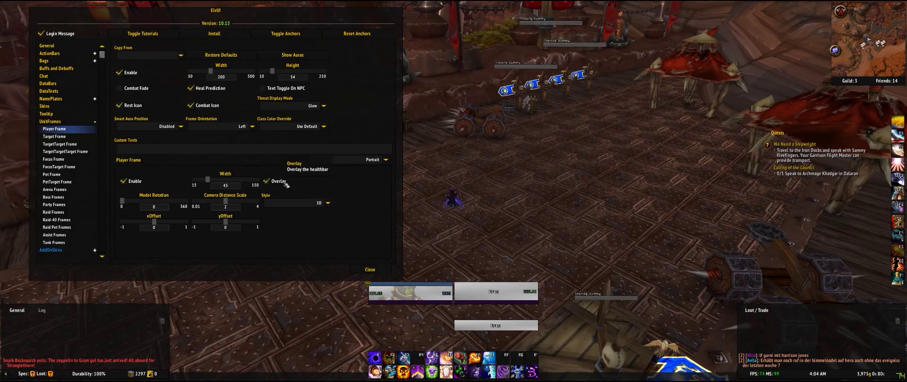
pyautogui.click(286, 184)
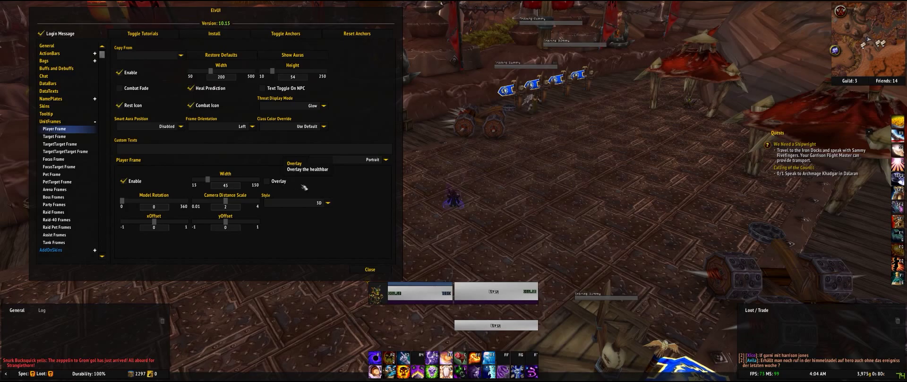
# - Enable the 3D portrait on the Target Frame
pyautogui.click(71, 136)
pyautogui.click(386, 159)
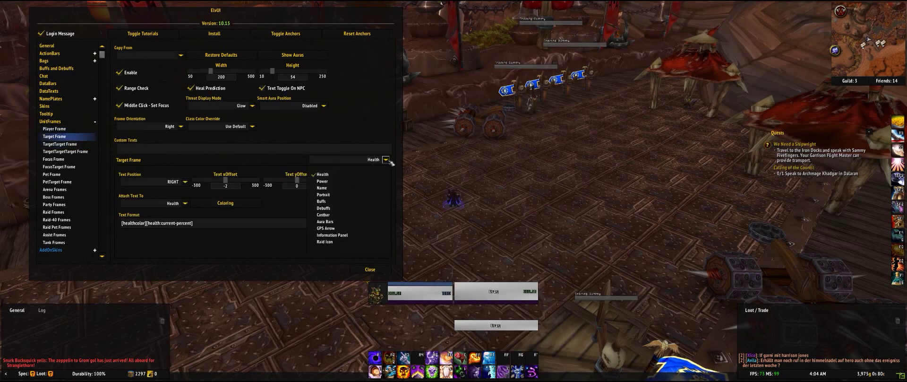
pyautogui.click(344, 195)
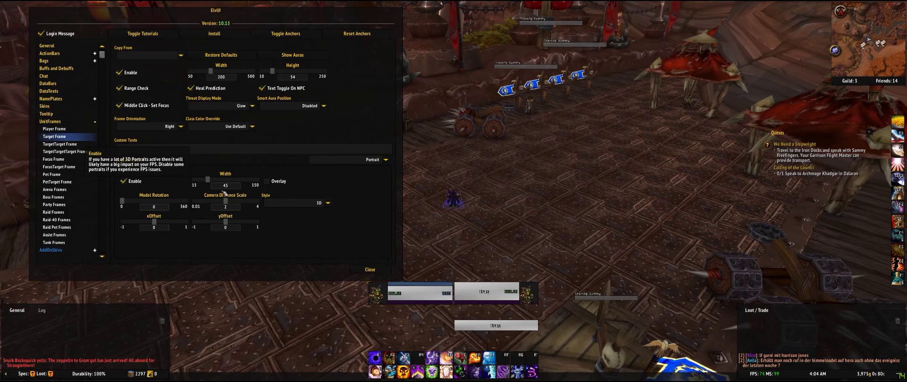
pyautogui.press('d')
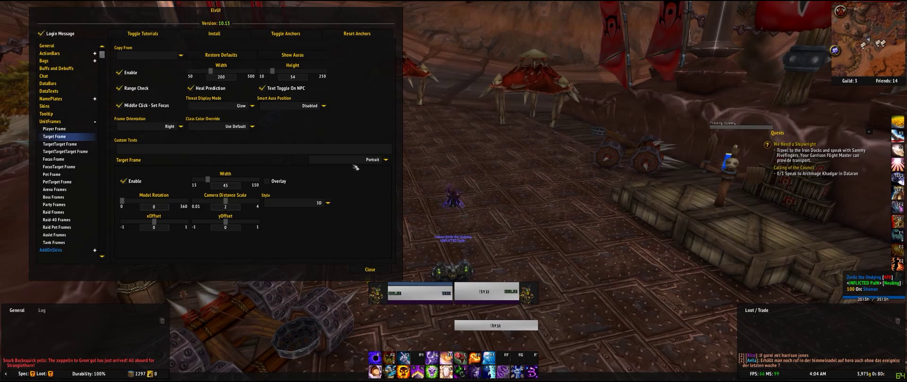
# - Enable the 3D portrait on the TargetTarget Frame
pyautogui.click(59, 143)
pyautogui.click(386, 149)
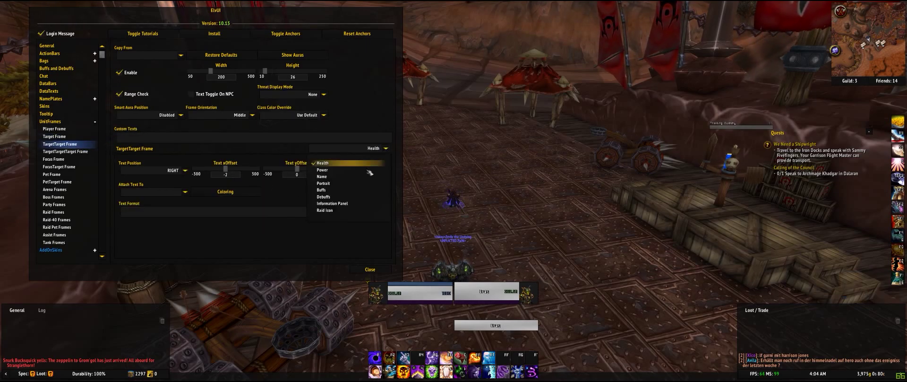
pyautogui.click(339, 179)
pyautogui.click(125, 170)
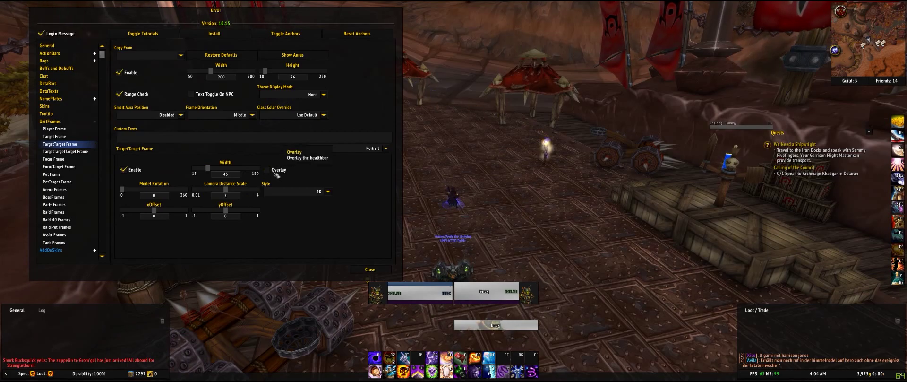
pyautogui.moveTo(416, 202); pyautogui.dragTo(643, 203)
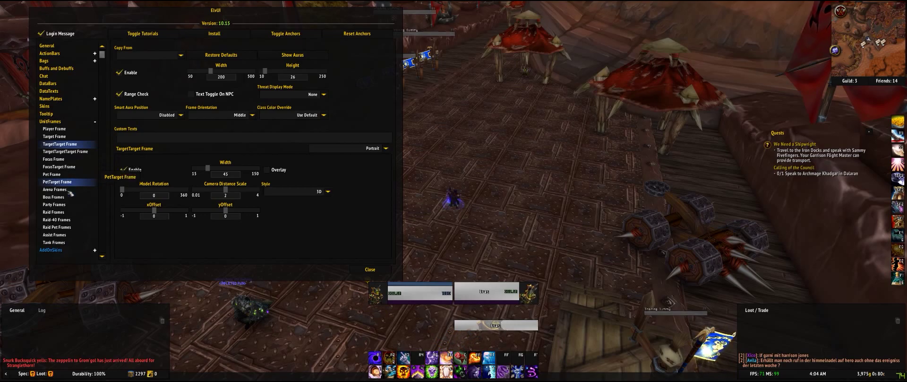
# - Open the Party Frames settings, move the window away from the party area, and display the sample party frames
pyautogui.click(68, 208)
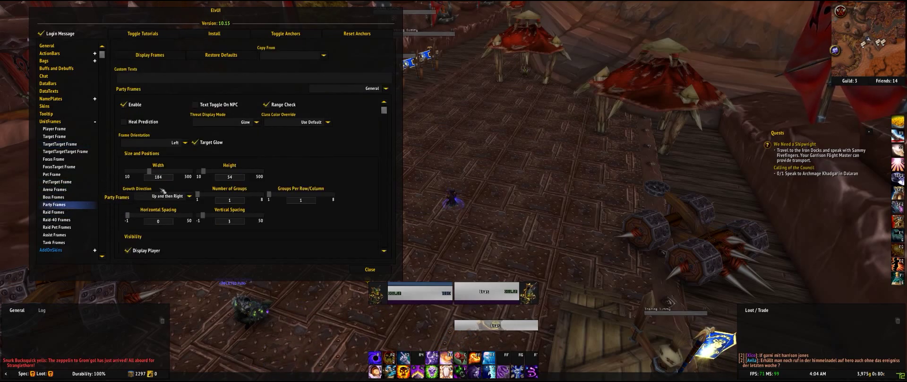
pyautogui.press('a')
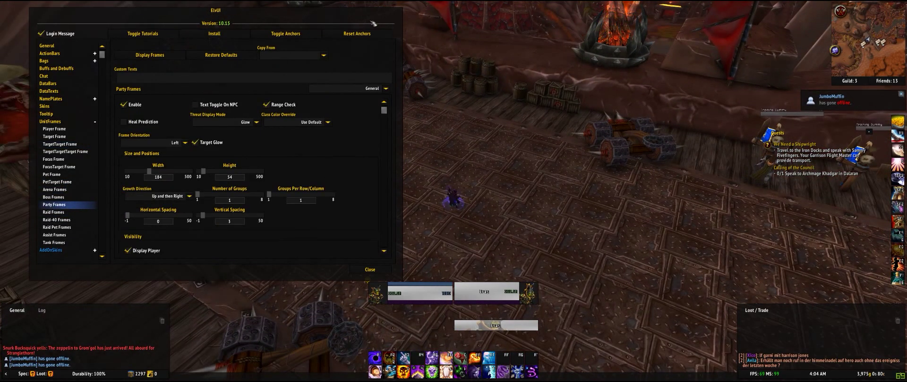
pyautogui.moveTo(206, 14); pyautogui.dragTo(526, 51)
pyautogui.press('a')
pyautogui.press('d')
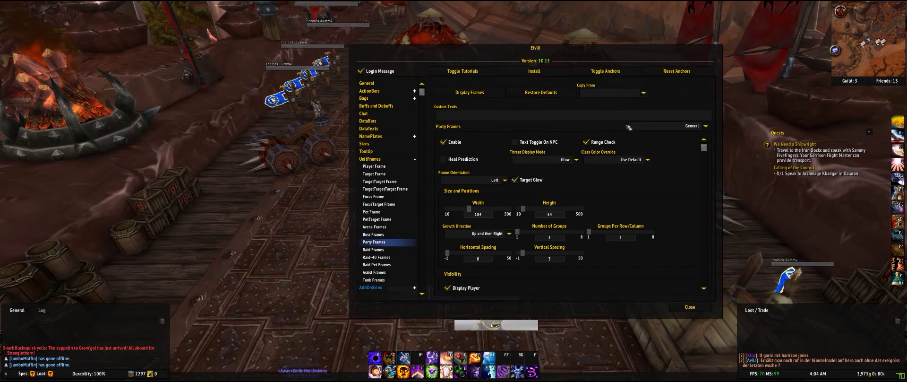
pyautogui.click(485, 93)
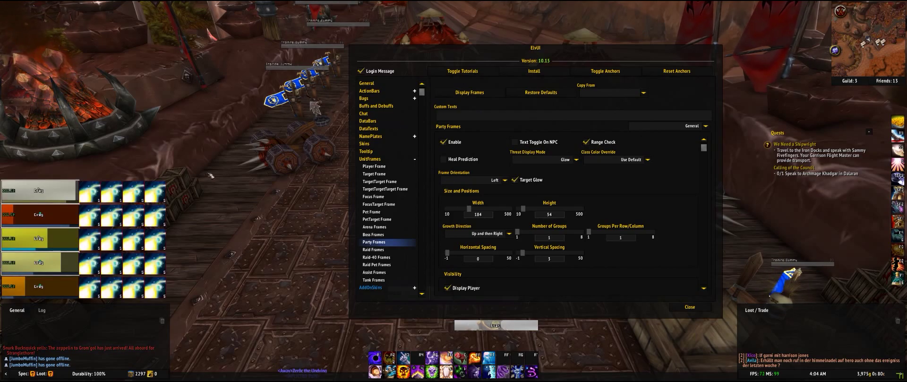
pyautogui.press('d')
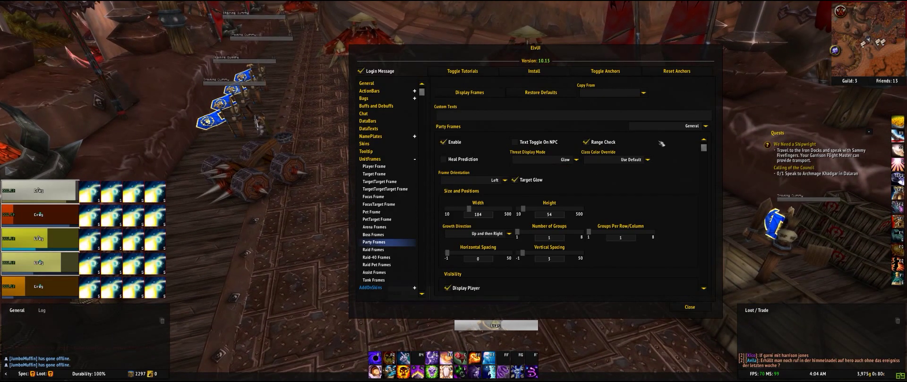
# - Enable the 3D portrait on the Party Frames, trying Overlay and switching it off again
pyautogui.click(704, 125)
pyautogui.click(654, 176)
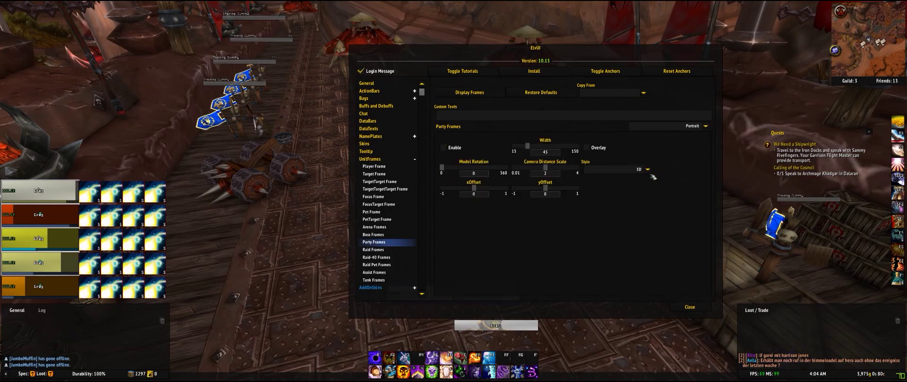
pyautogui.click(444, 147)
pyautogui.press('d')
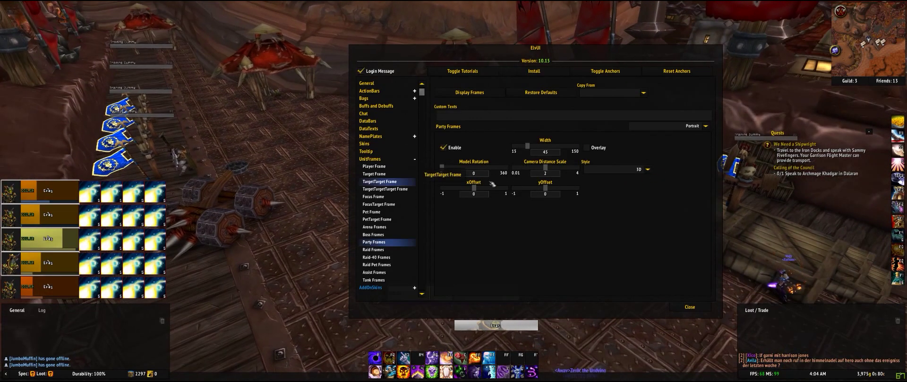
pyautogui.click(587, 147)
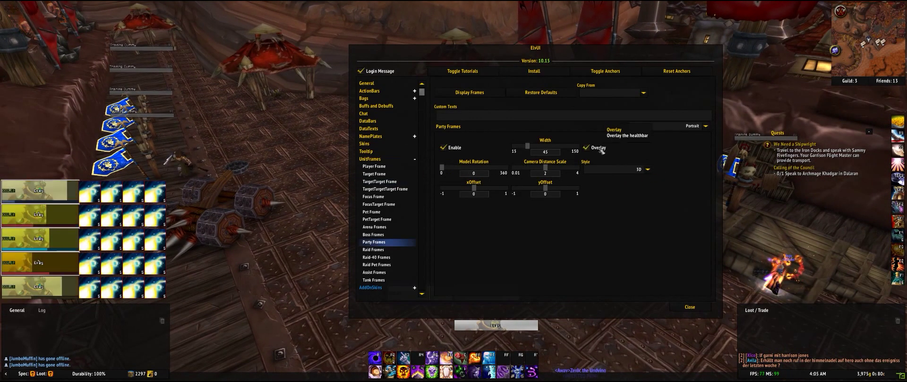
pyautogui.click(599, 148)
pyautogui.press('d')
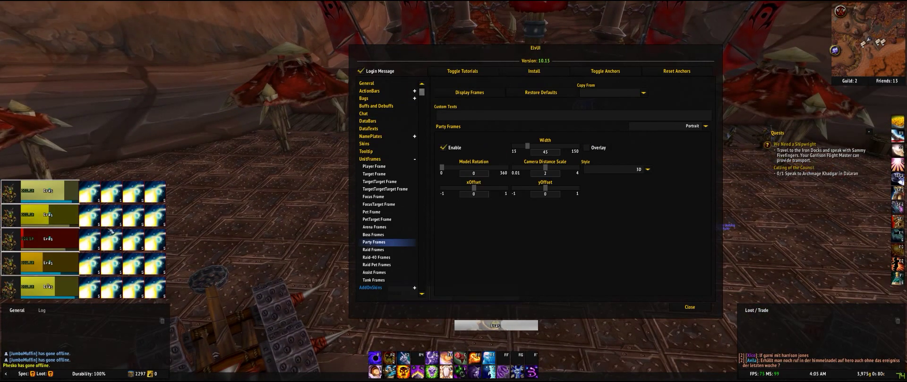
pyautogui.press('a')
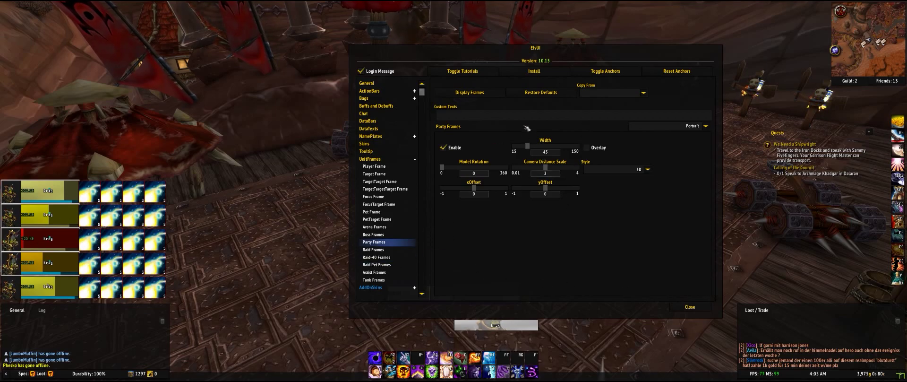
# - Examine the ElvUI installation wizard's pages up to the Layout page with its combat roles, and close the wizard
pyautogui.click(535, 72)
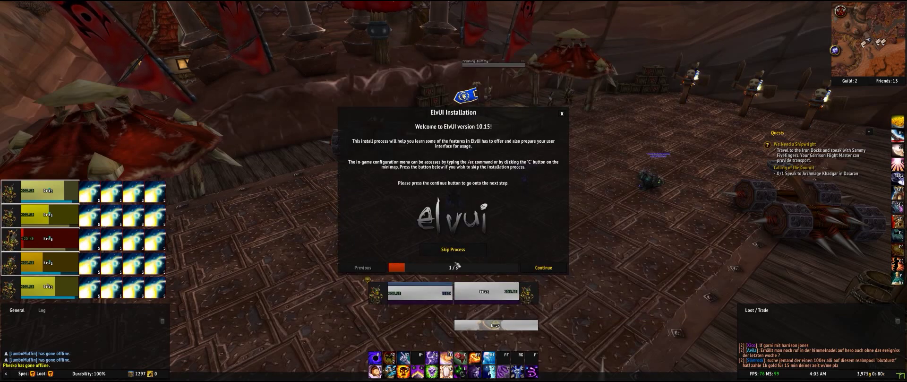
pyautogui.click(542, 271)
pyautogui.click(541, 271)
pyautogui.click(541, 272)
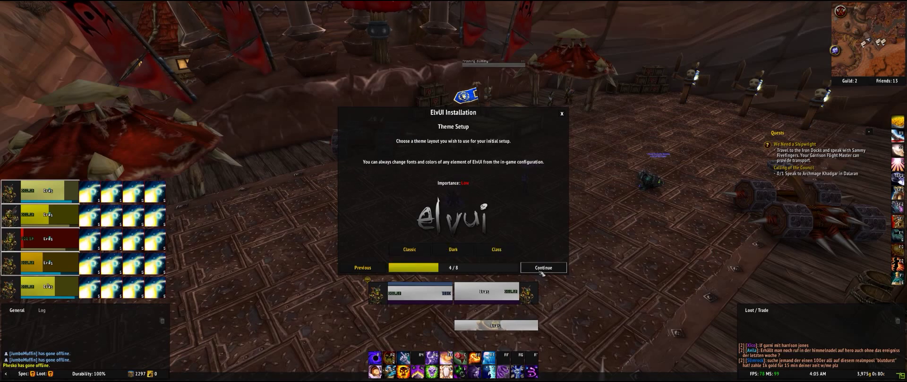
pyautogui.click(541, 271)
pyautogui.click(542, 273)
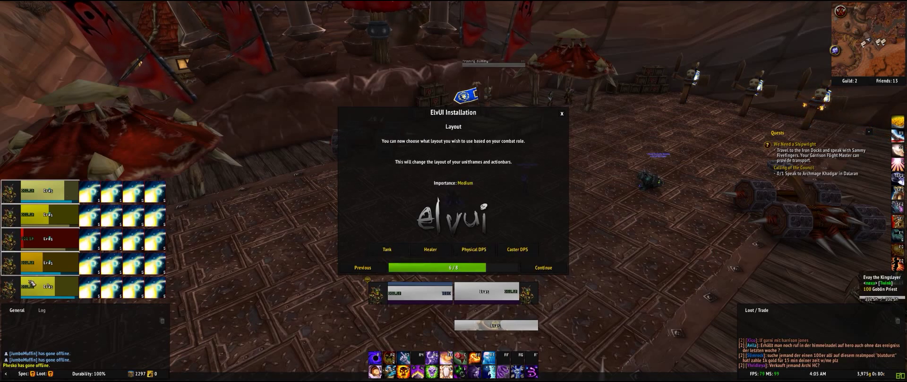
pyautogui.click(562, 113)
# - Return to the ElvUI settings, hide the sample party frames and close the settings window
pyautogui.moveTo(562, 126); pyautogui.dragTo(359, 126)
pyautogui.click(483, 203)
pyautogui.press('Escape')
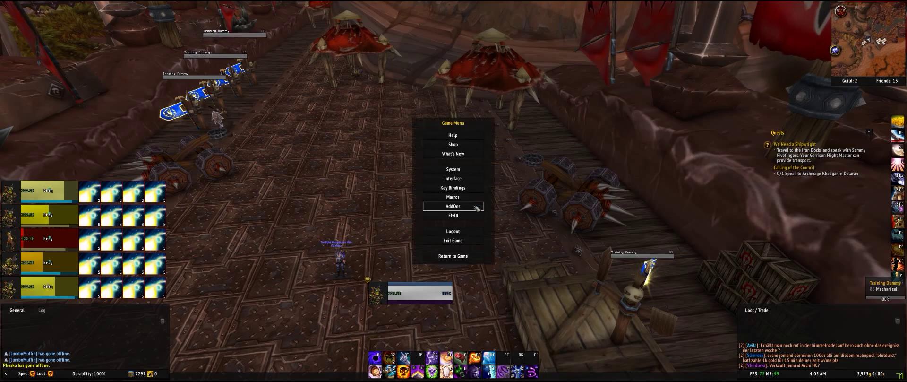
pyautogui.click(469, 218)
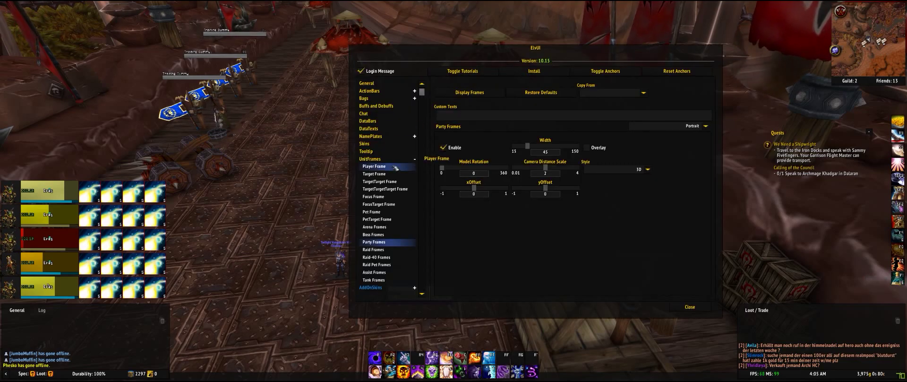
pyautogui.click(469, 95)
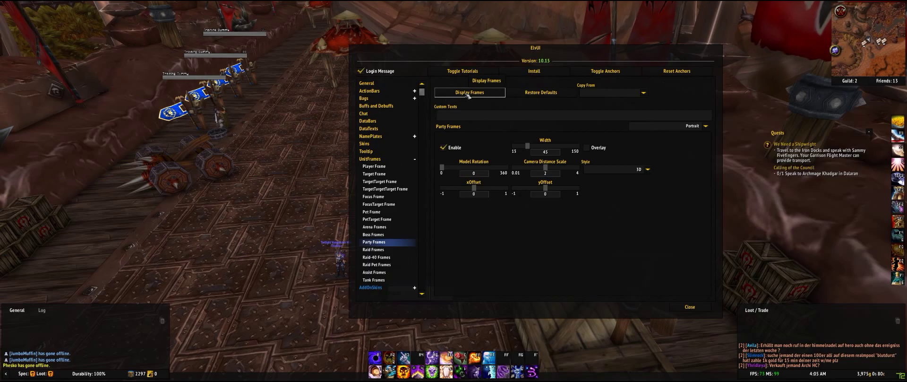
pyautogui.click(417, 161)
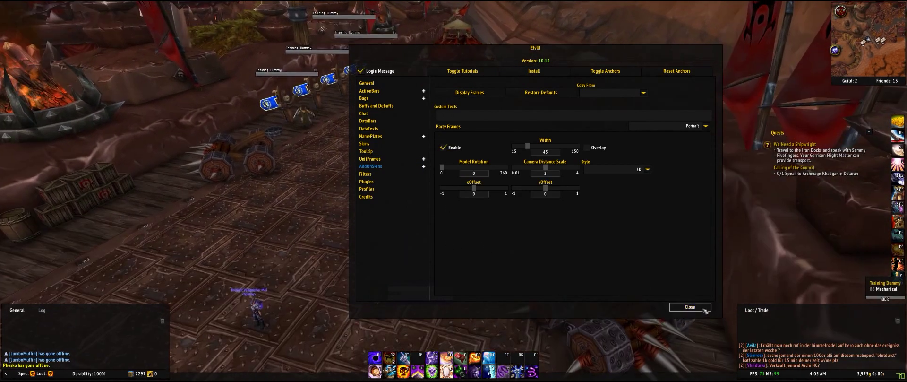
pyautogui.click(690, 308)
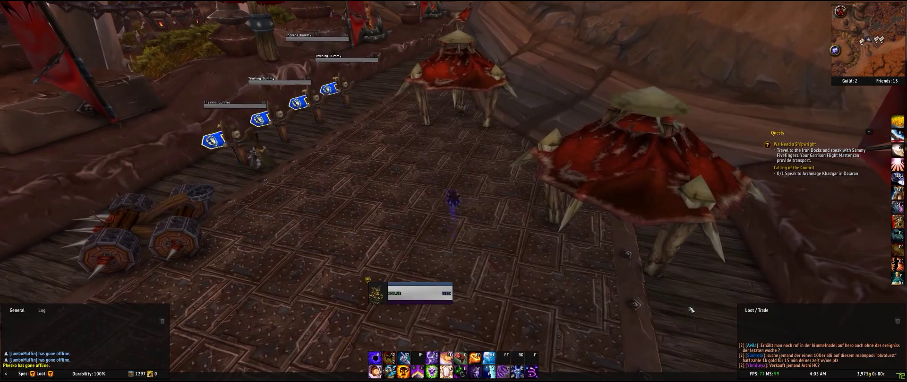
pyautogui.moveTo(724, 272); pyautogui.dragTo(502, 207)
pyautogui.press('w')
pyautogui.press('a')
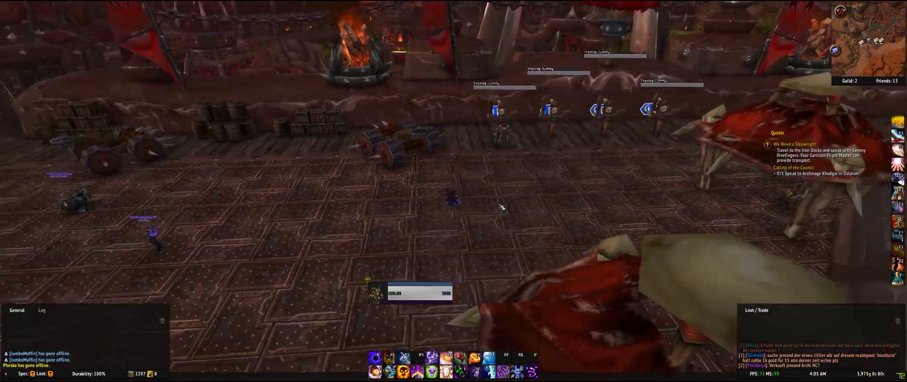
pyautogui.press('a')
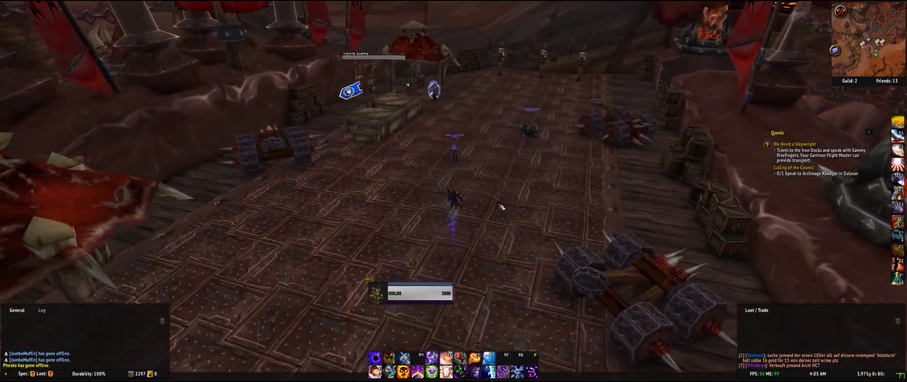
pyautogui.press('a')
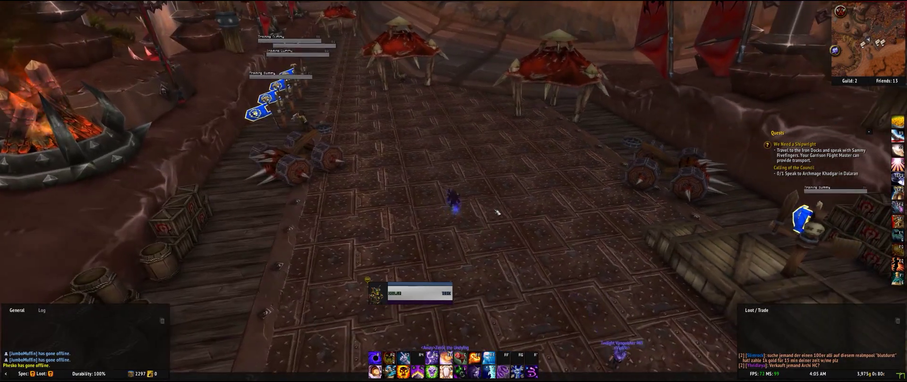
pyautogui.press('Escape')
pyautogui.press('a')
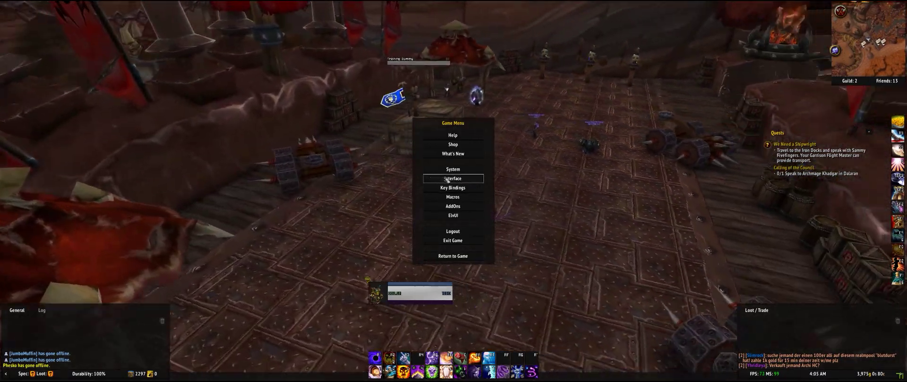
pyautogui.press('Escape')
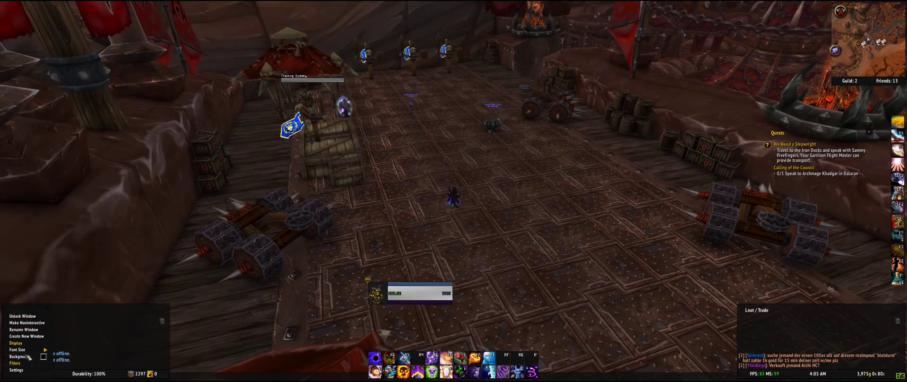
# - Try to create a new chat window named Whisper
pyautogui.click(32, 336)
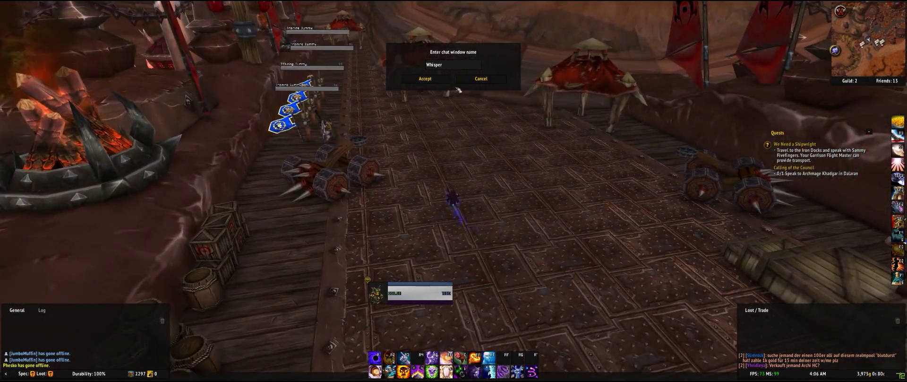
pyautogui.click(478, 78)
# - Open the game's Social interface options and view the Chat Timestamps choices
pyautogui.press('Escape')
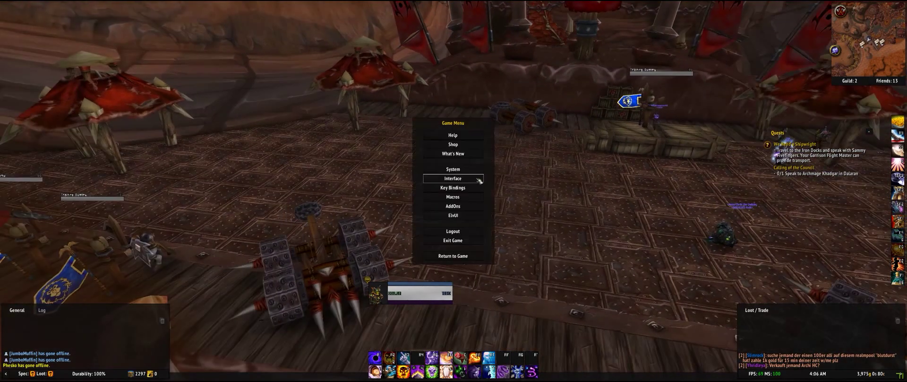
pyautogui.click(440, 181)
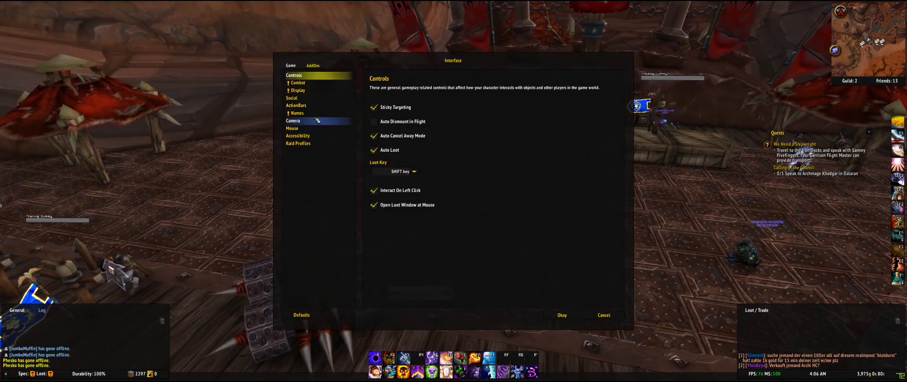
pyautogui.click(293, 97)
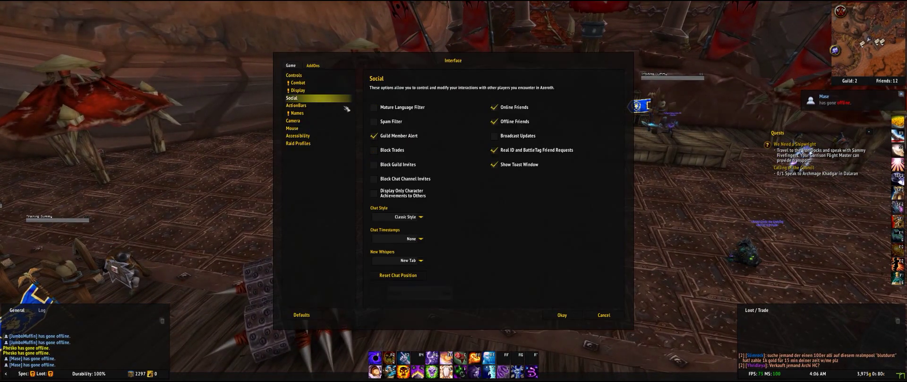
pyautogui.click(421, 239)
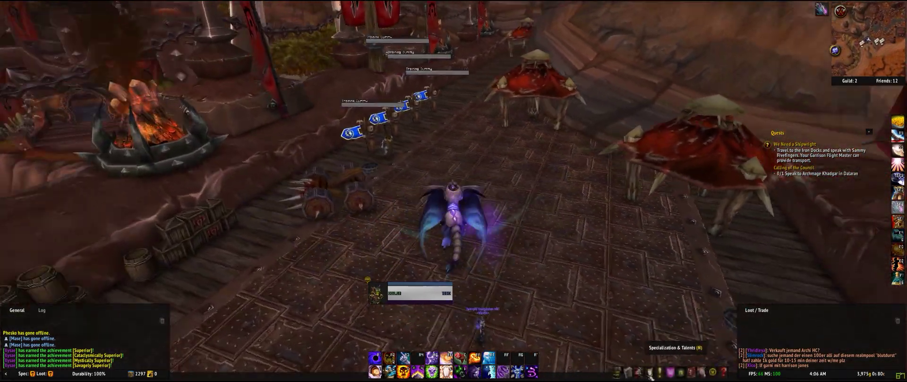
# - Look through the ElvUI settings pages for Tooltip, Skins, NamePlates, DataTexts, Chat and General
pyautogui.press('Escape')
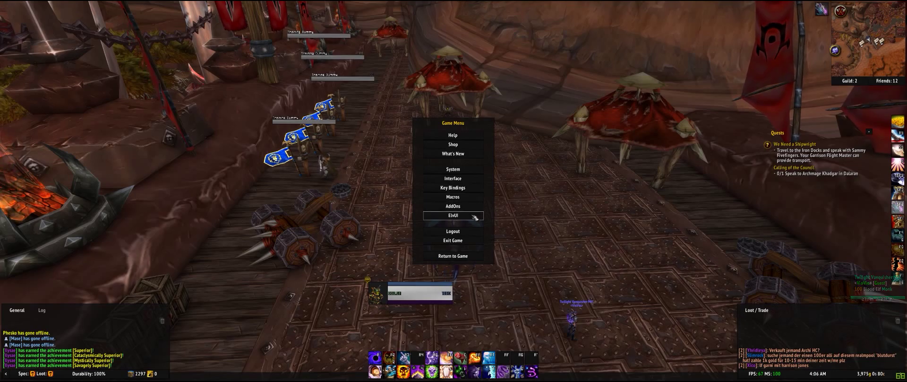
pyautogui.click(473, 215)
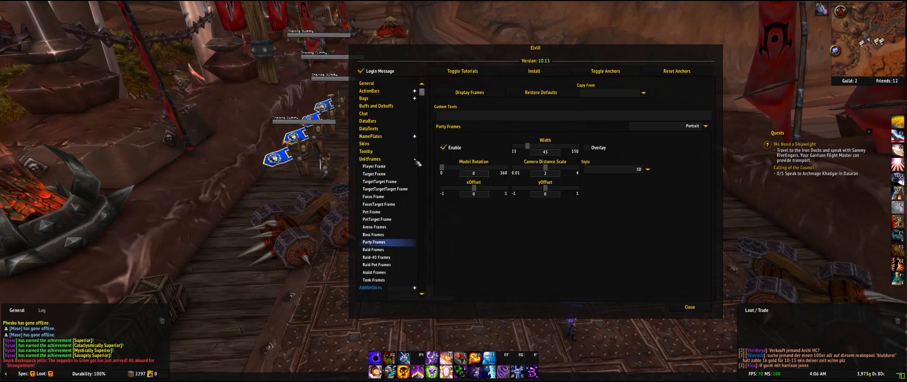
pyautogui.click(415, 159)
pyautogui.click(400, 151)
pyautogui.click(400, 143)
pyautogui.click(399, 136)
pyautogui.click(398, 129)
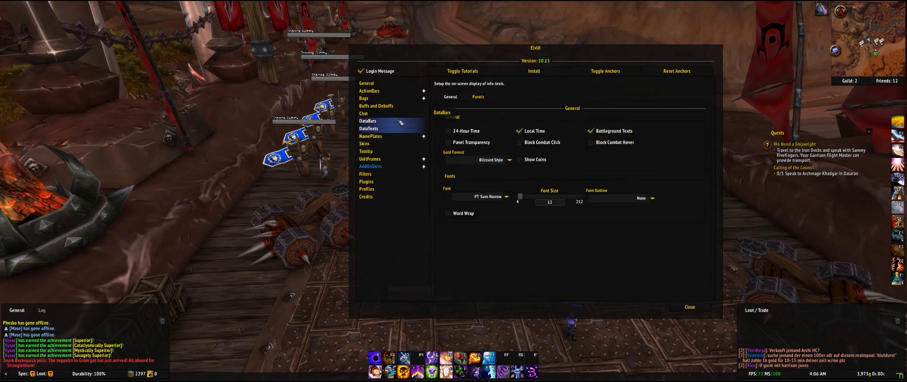
pyautogui.click(399, 113)
pyautogui.click(396, 83)
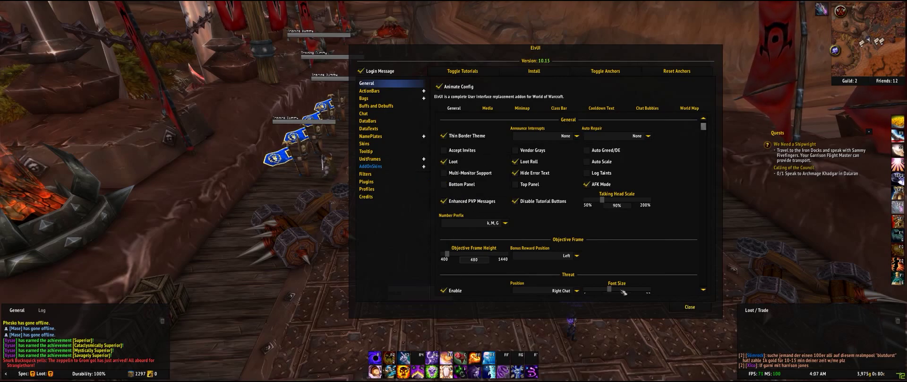
pyautogui.moveTo(321, 165); pyautogui.dragTo(492, 156)
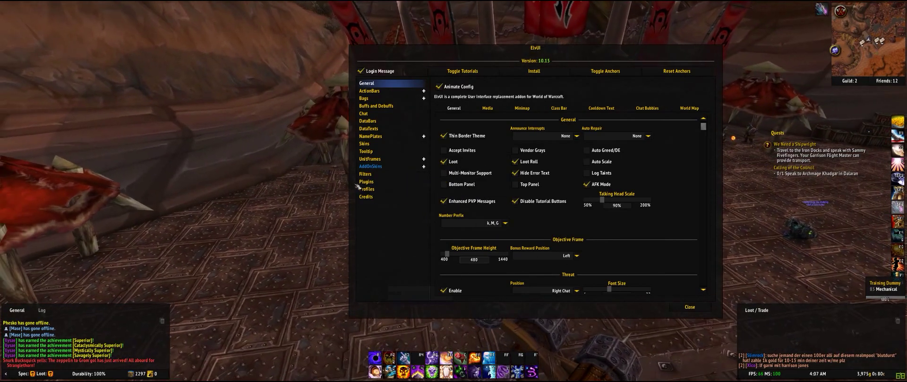
# - Create a new ElvUI profile named Caster and copy the settings of the character's previous profile into it
pyautogui.click(374, 189)
pyautogui.click(500, 124)
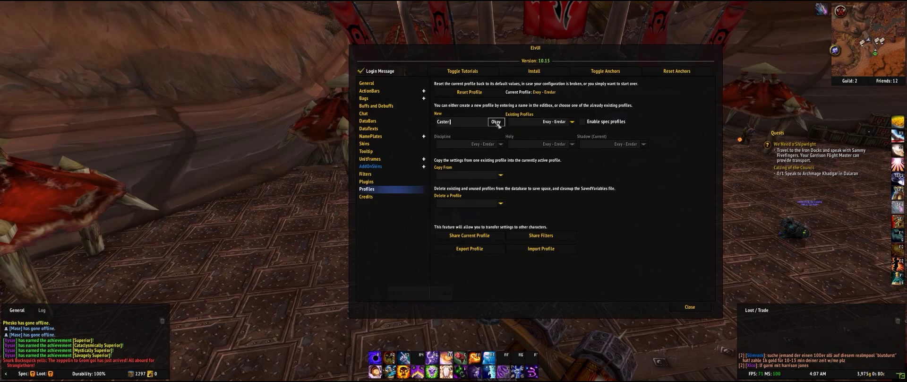
pyautogui.click(496, 122)
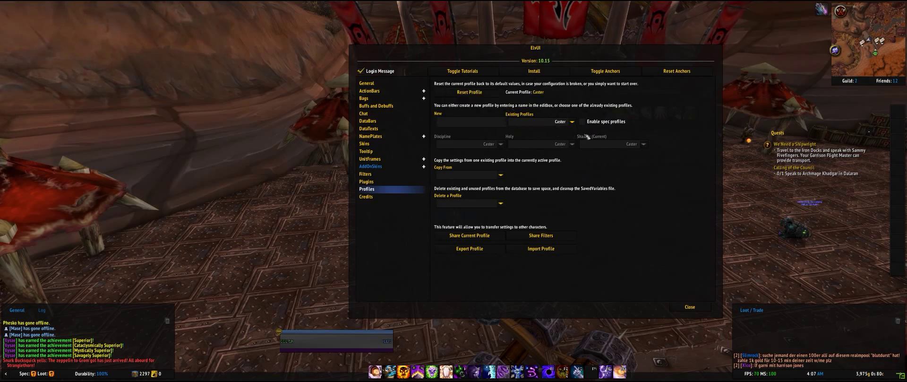
pyautogui.click(501, 174)
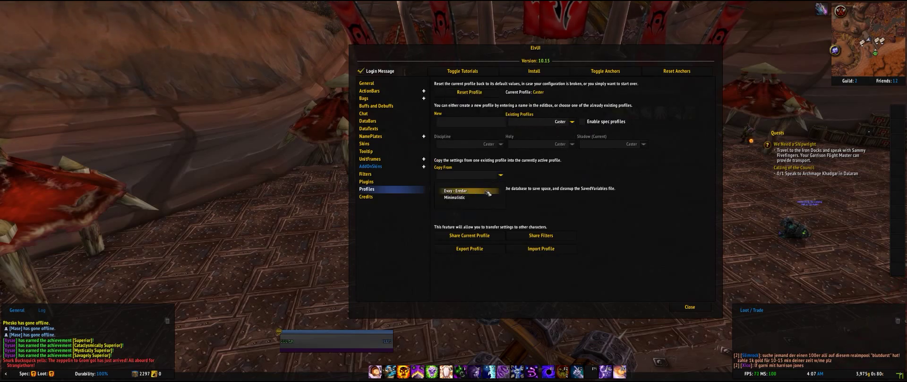
pyautogui.click(487, 192)
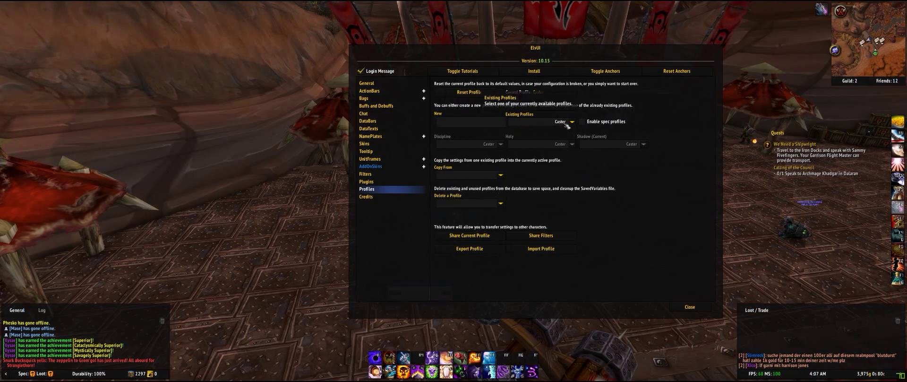